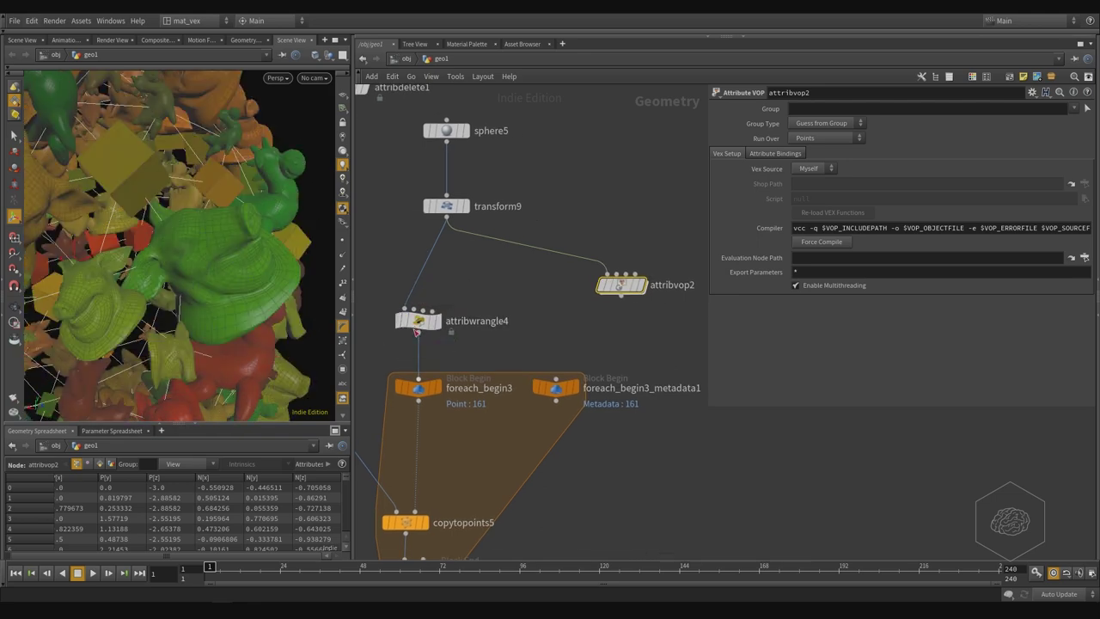
- Create an Attribute Wrangle node, attribwrangle5, and place it beside attribvop2
left_click(418, 325)
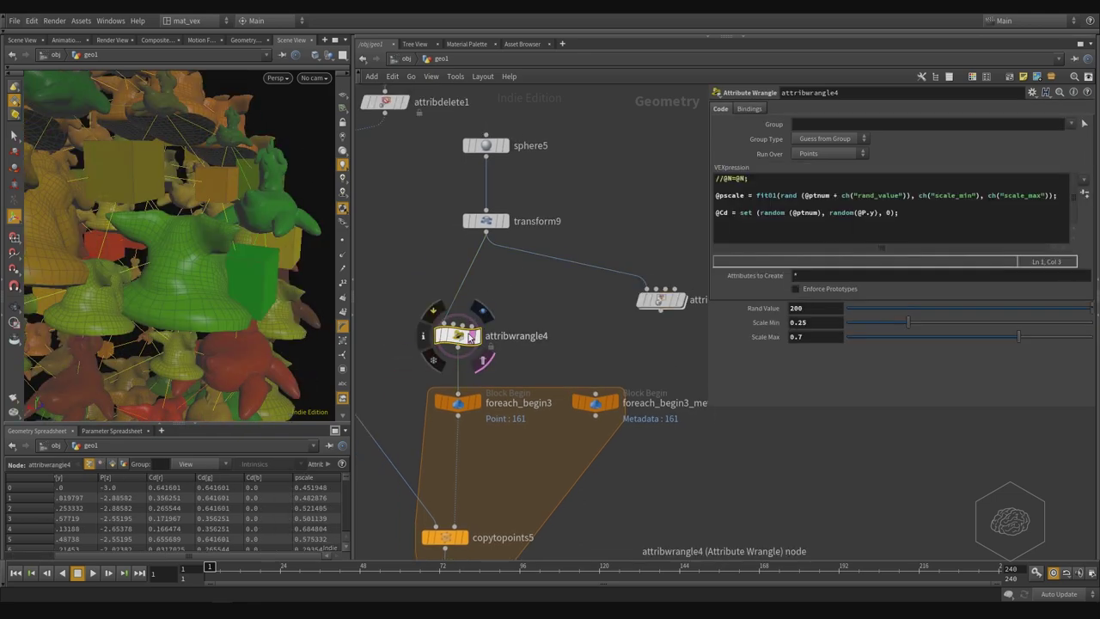
middle_click_drag(622, 318, 566, 319)
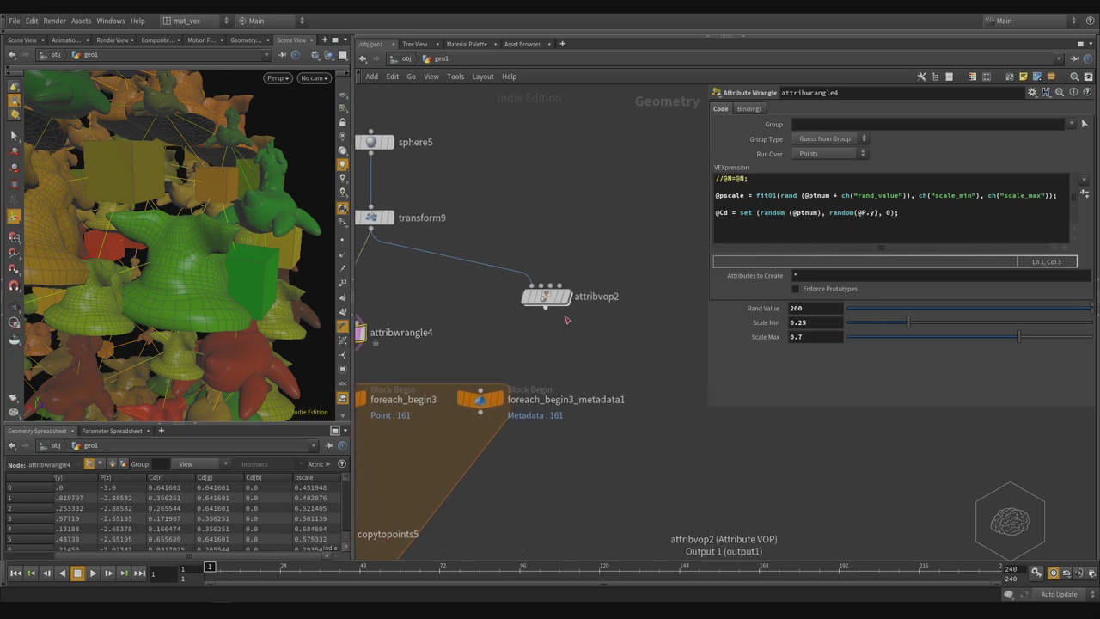
key("Tab")
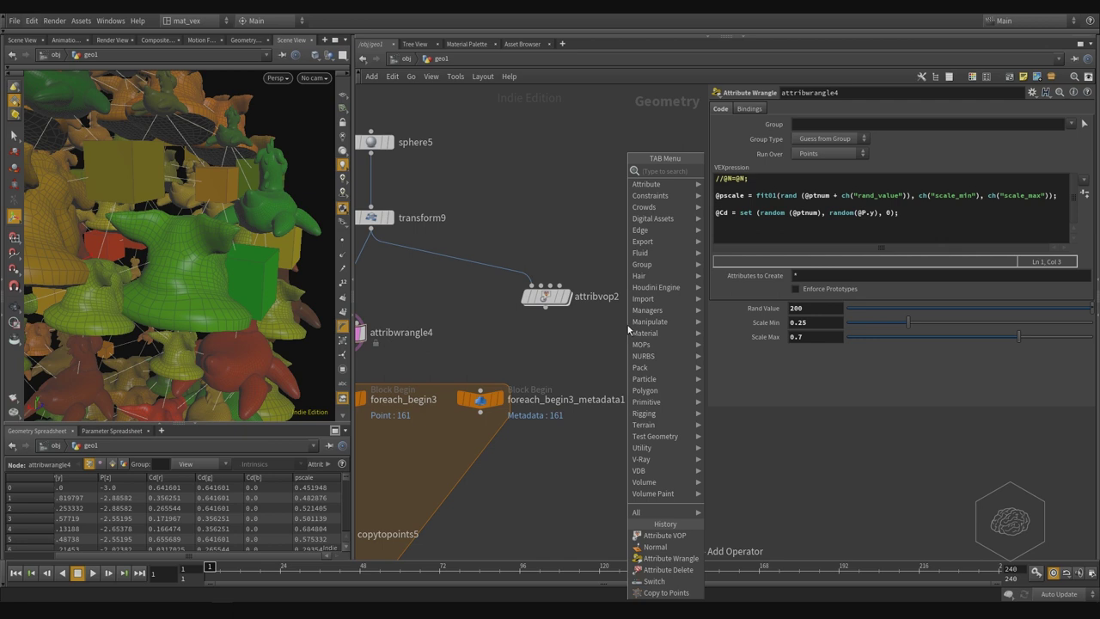
type("wrangle")
key("Return")
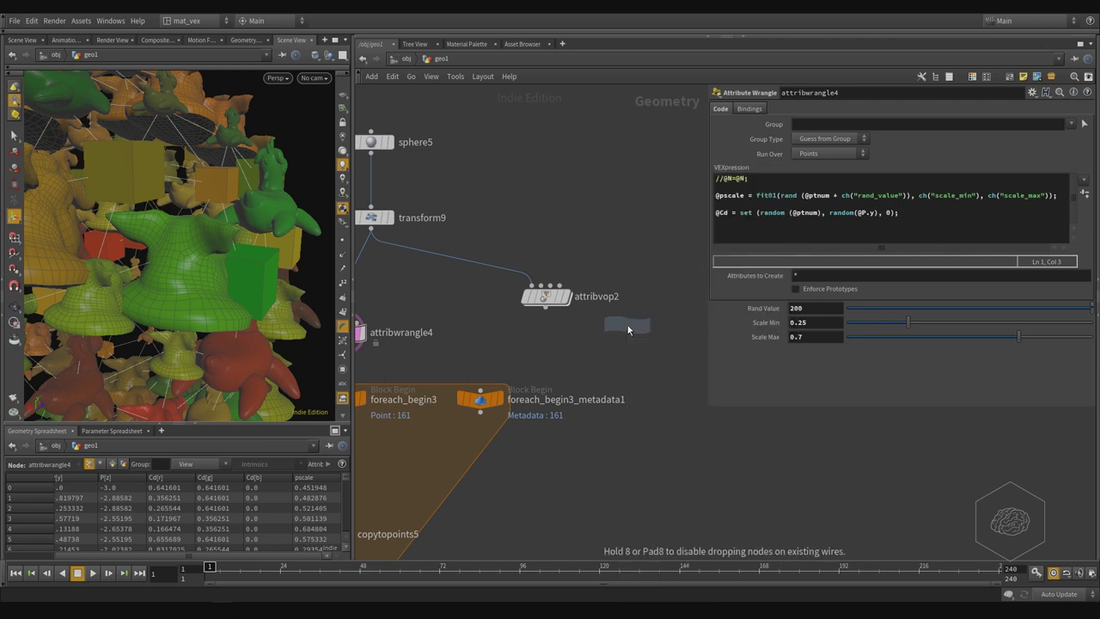
left_click(628, 325)
- Inspect the six VOP nodes inside attribvop2, then return to the geo1 level
double_click(553, 296)
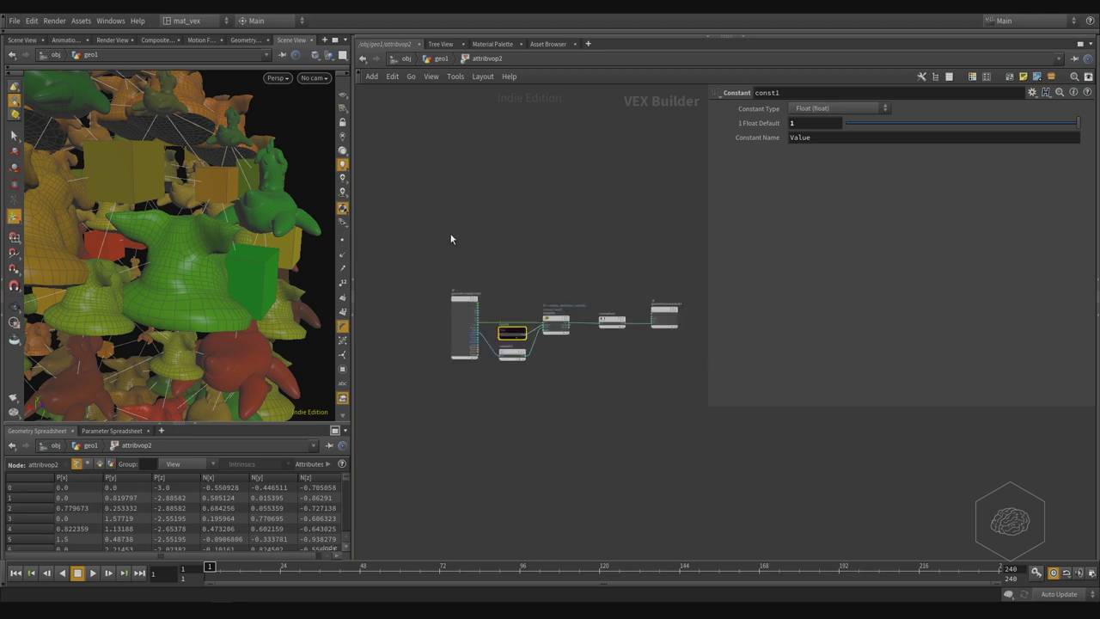
left_click_drag(434, 235, 838, 475)
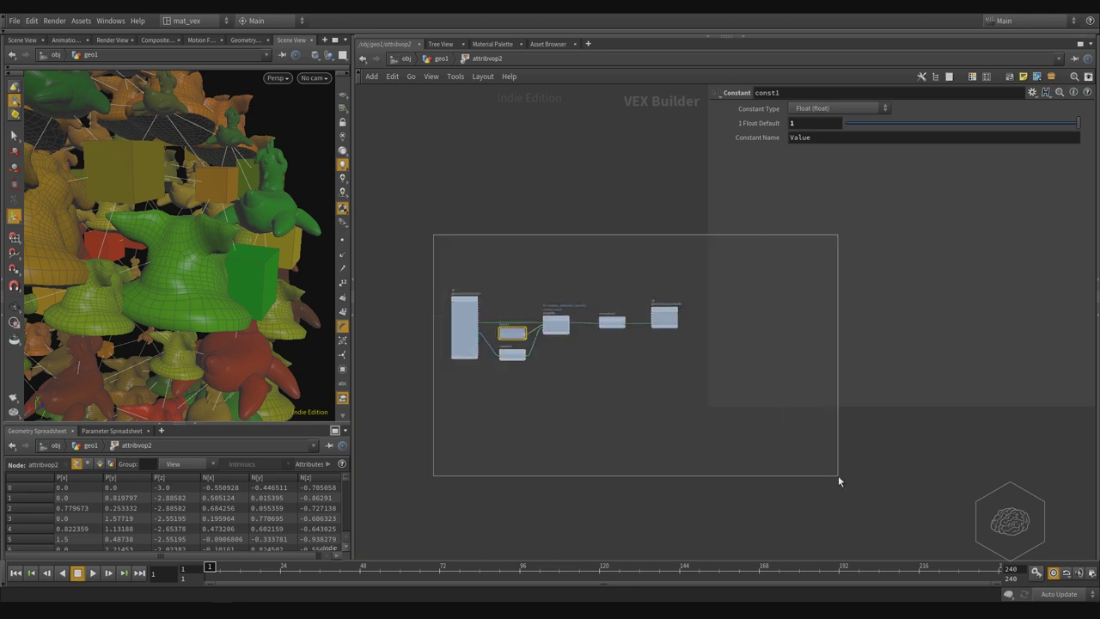
left_click(437, 59)
- Reposition attribwrangle5 in the geo1 network and adjust the view around it
left_click(643, 330)
left_click_drag(643, 330, 674, 344)
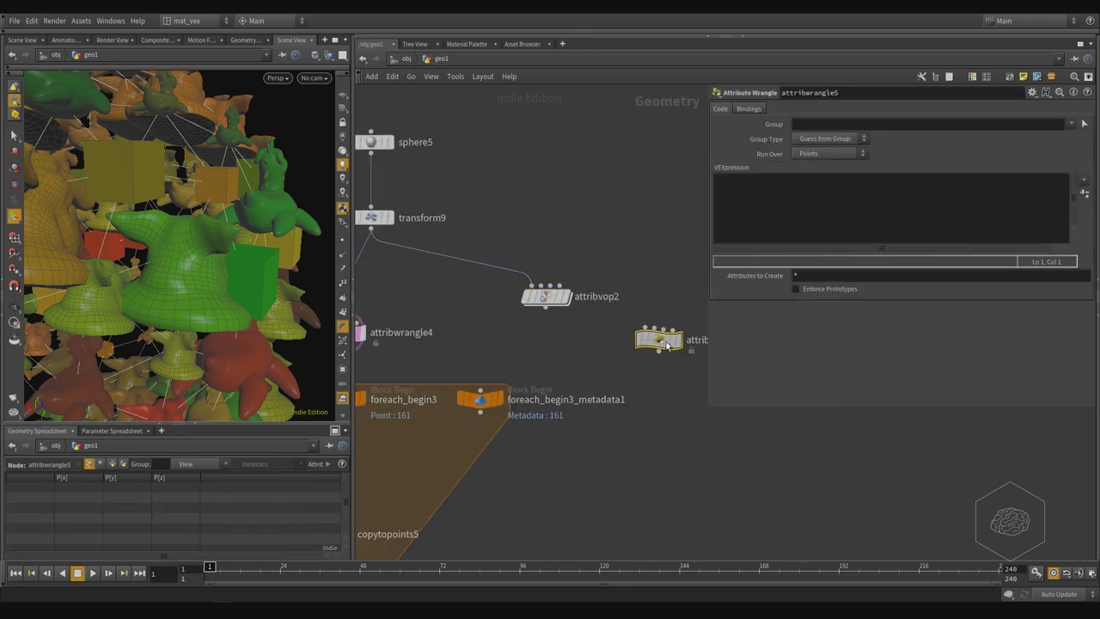
middle_click_drag(659, 258, 585, 266)
scroll(499, 305, "up", 2)
middle_click_drag(499, 305, 539, 314)
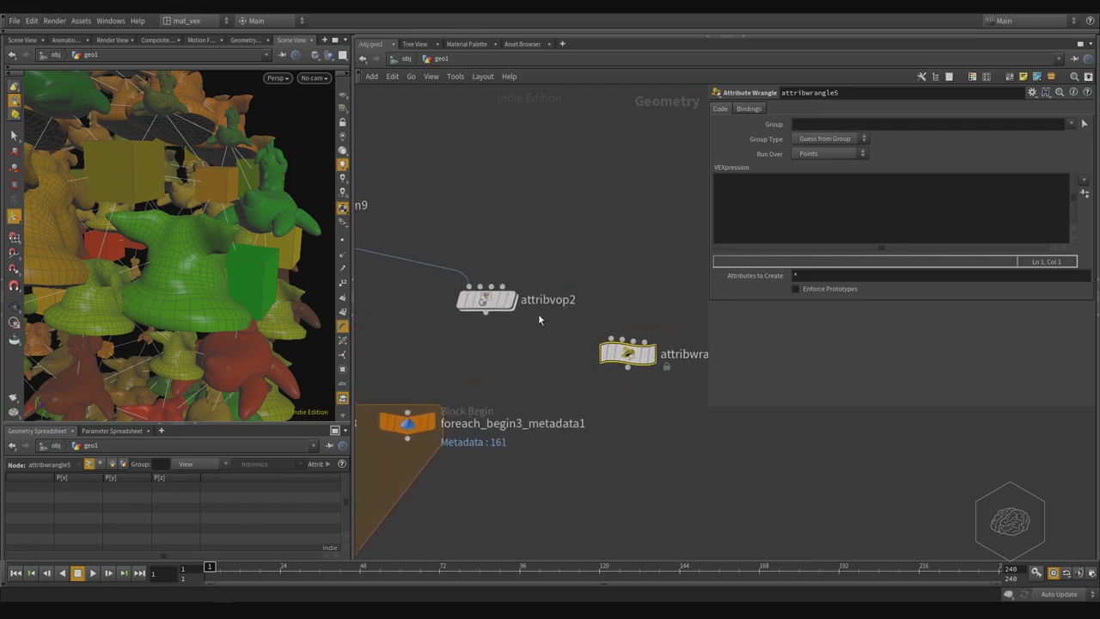
- Split the network area into top and bottom views and zoom in
left_click(1091, 42)
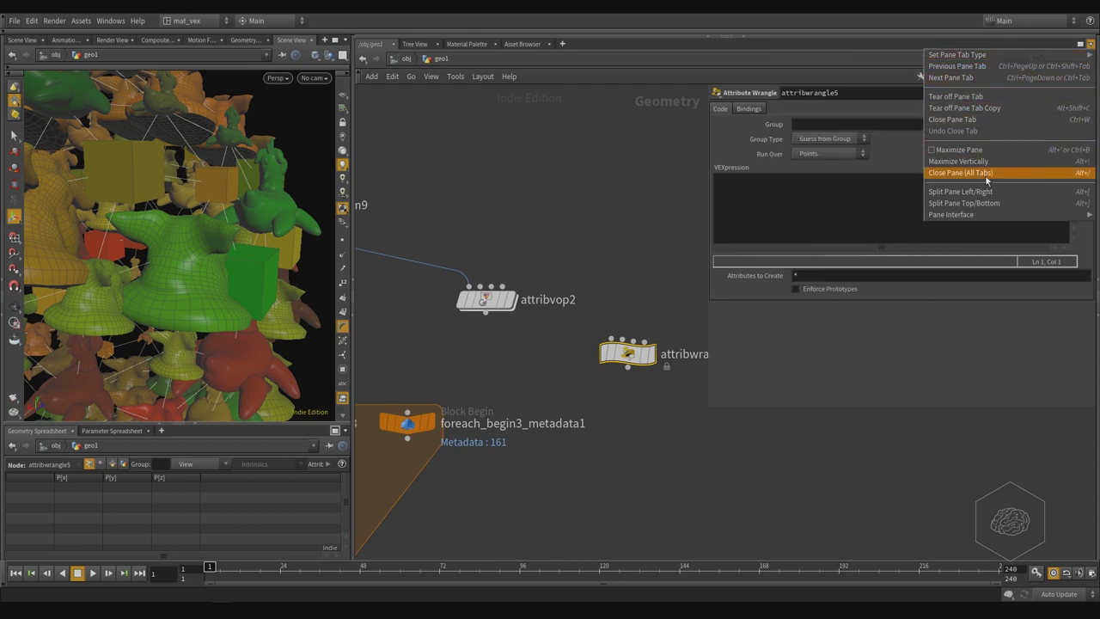
left_click(963, 202)
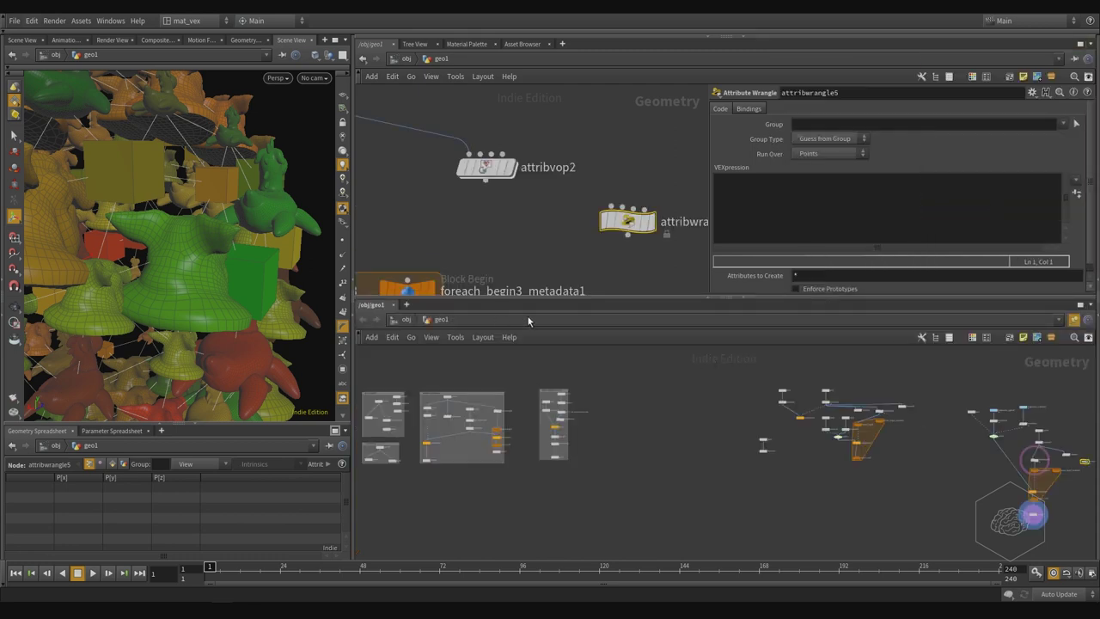
scroll(949, 398, "up", 3)
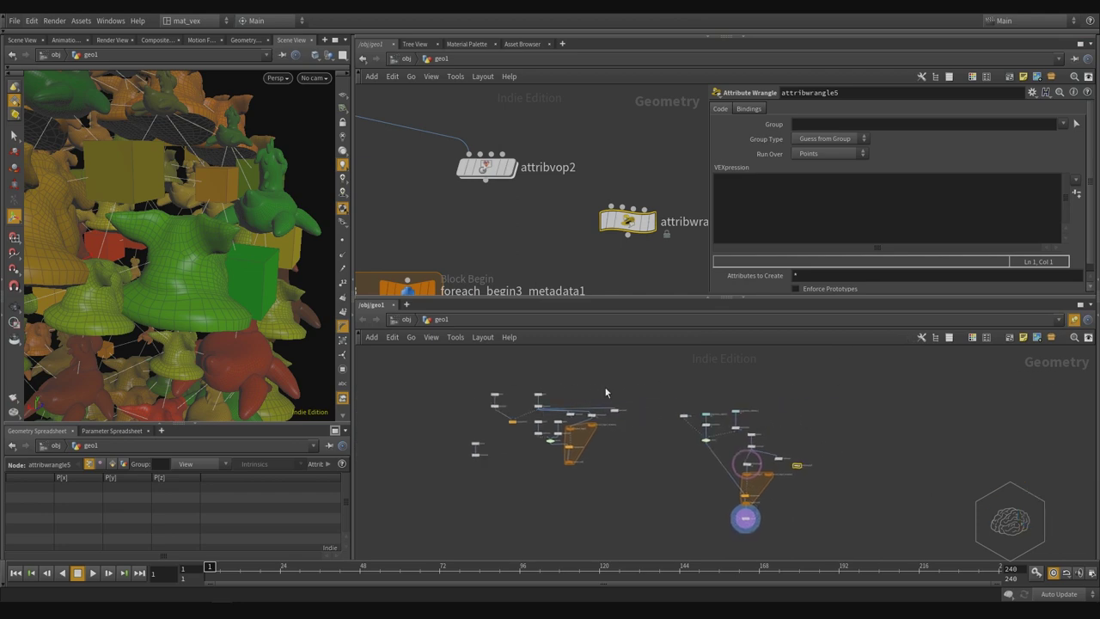
scroll(883, 487, "up", 3)
scroll(798, 455, "up", 3)
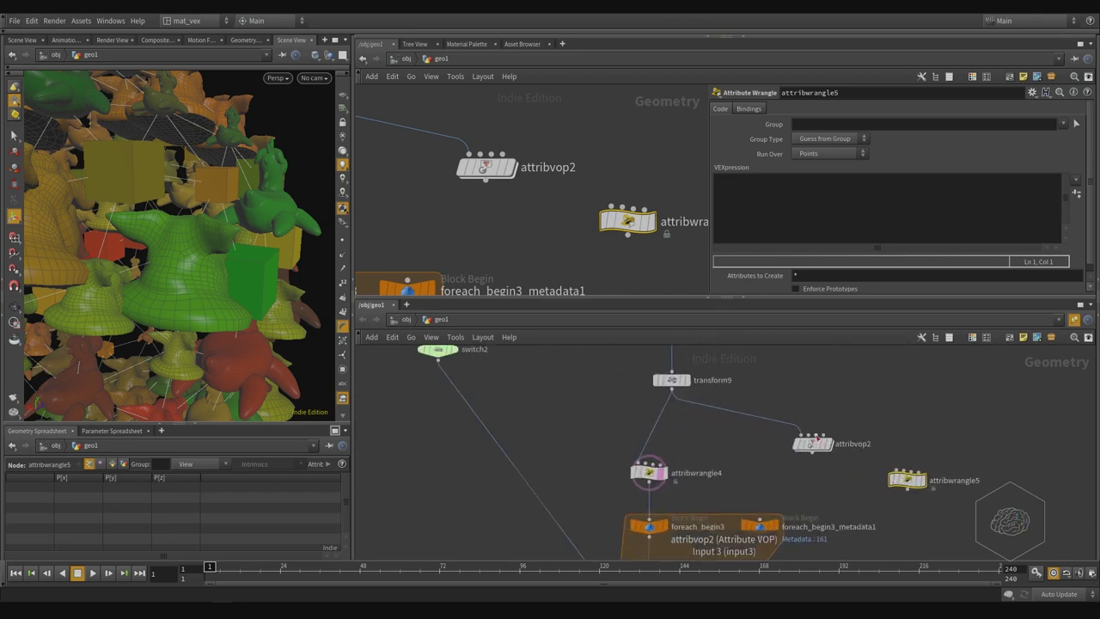
- Show attribvop2's VEX Builder nodes below and geo1 above, with attribwrangle5 selected
double_click(813, 443)
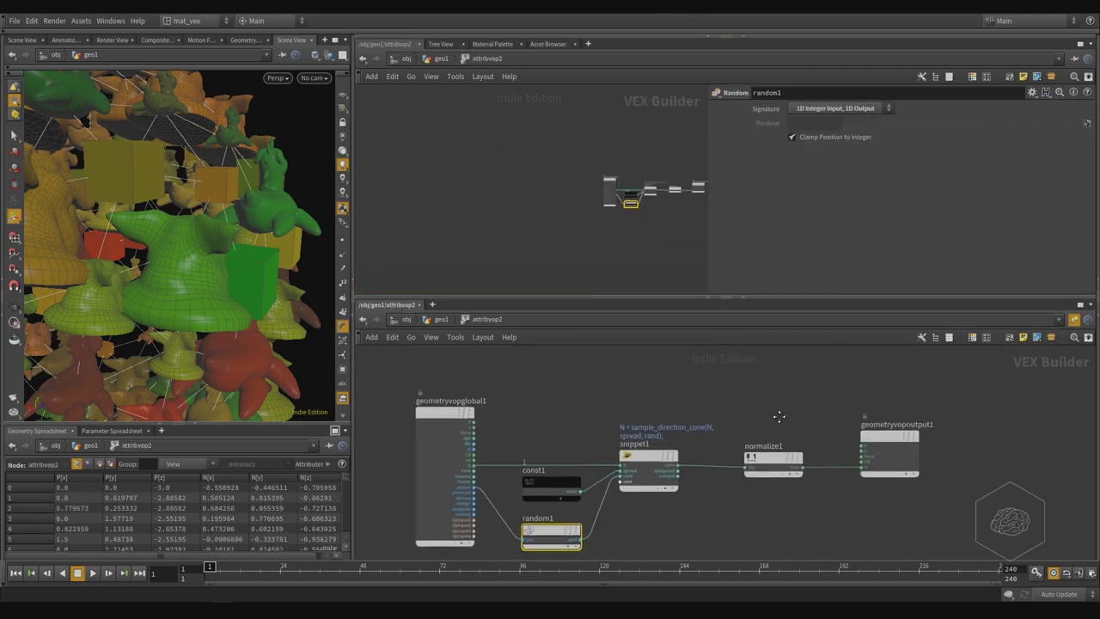
left_click(1023, 337)
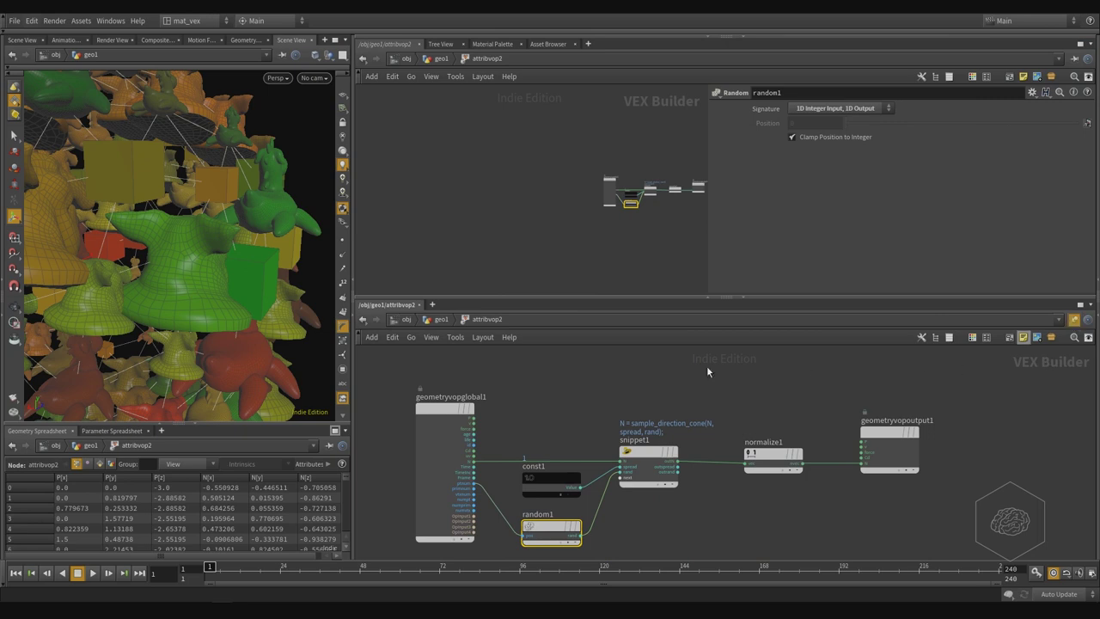
left_click(441, 58)
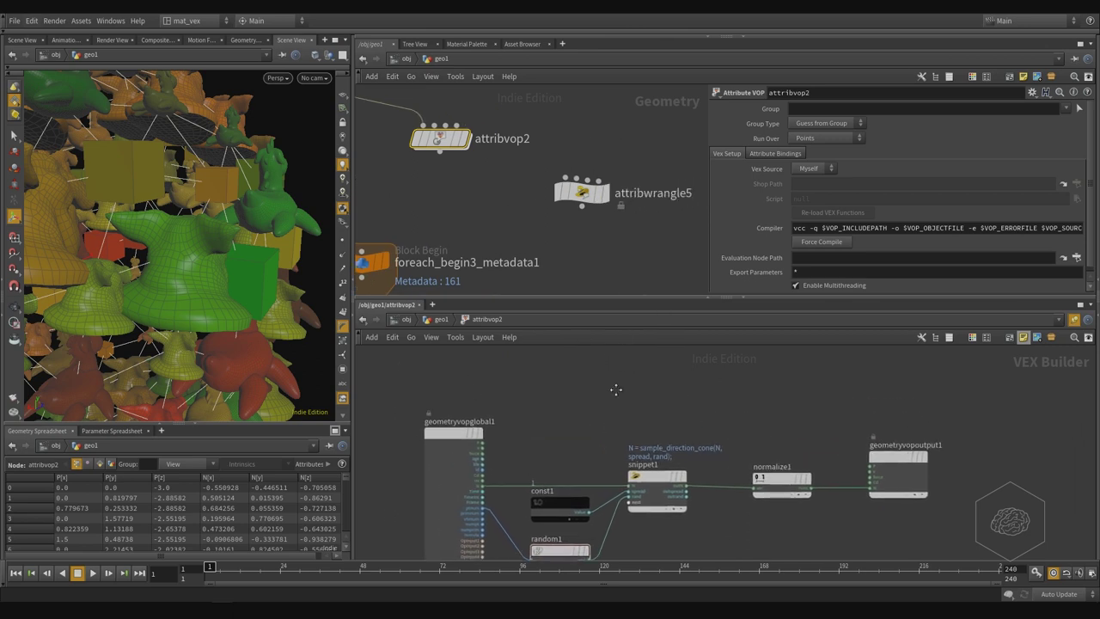
scroll(446, 479, "up", 2)
middle_click_drag(400, 384, 420, 386)
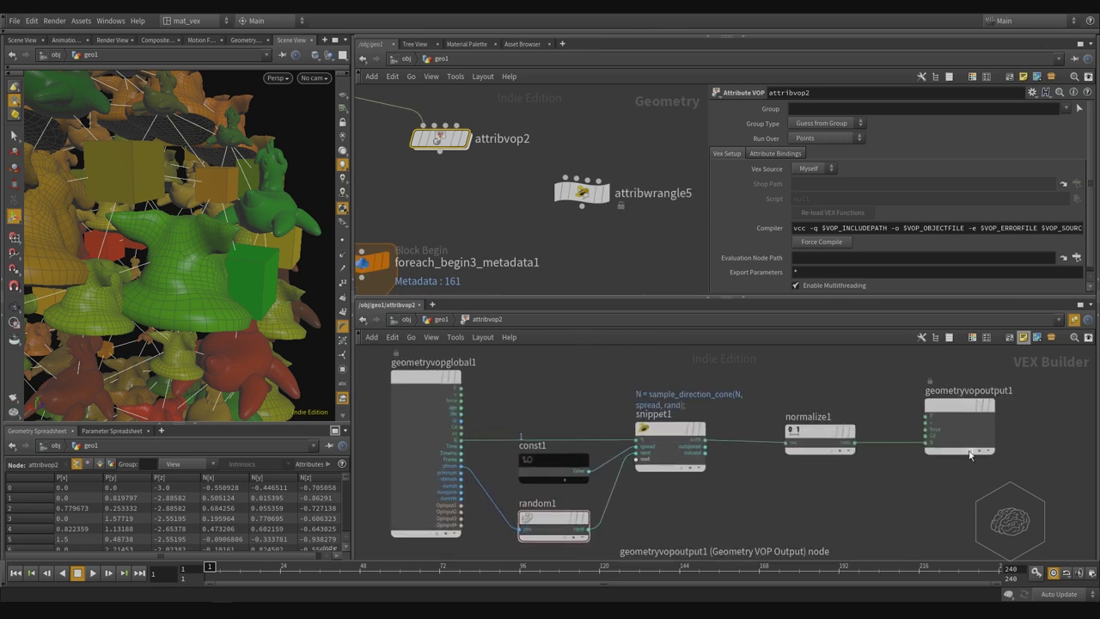
middle_click_drag(520, 212, 516, 245)
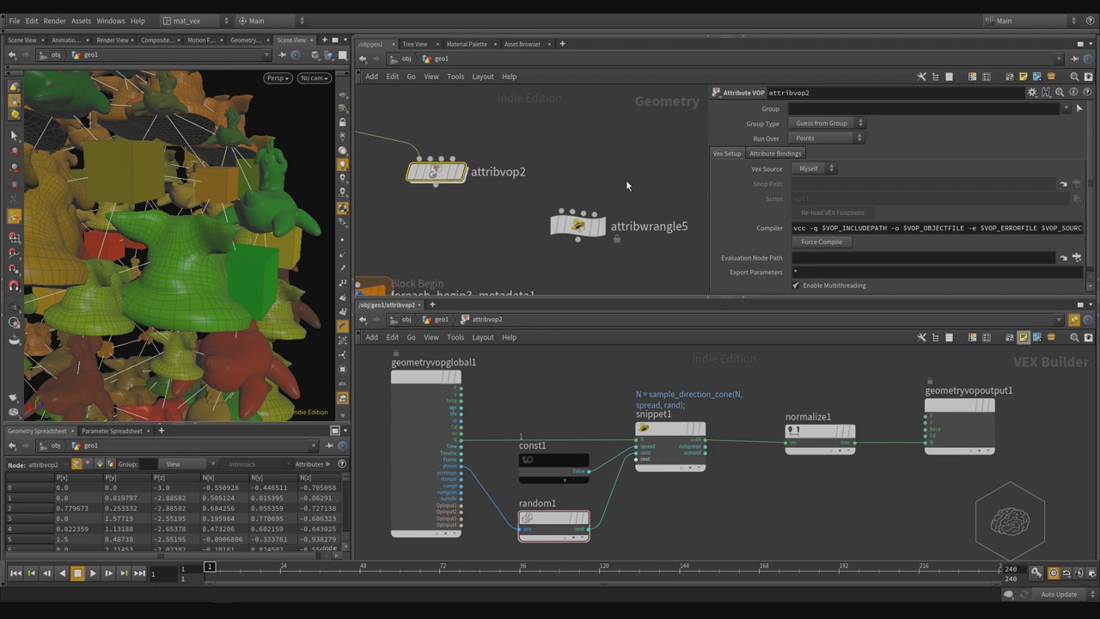
left_click(602, 233)
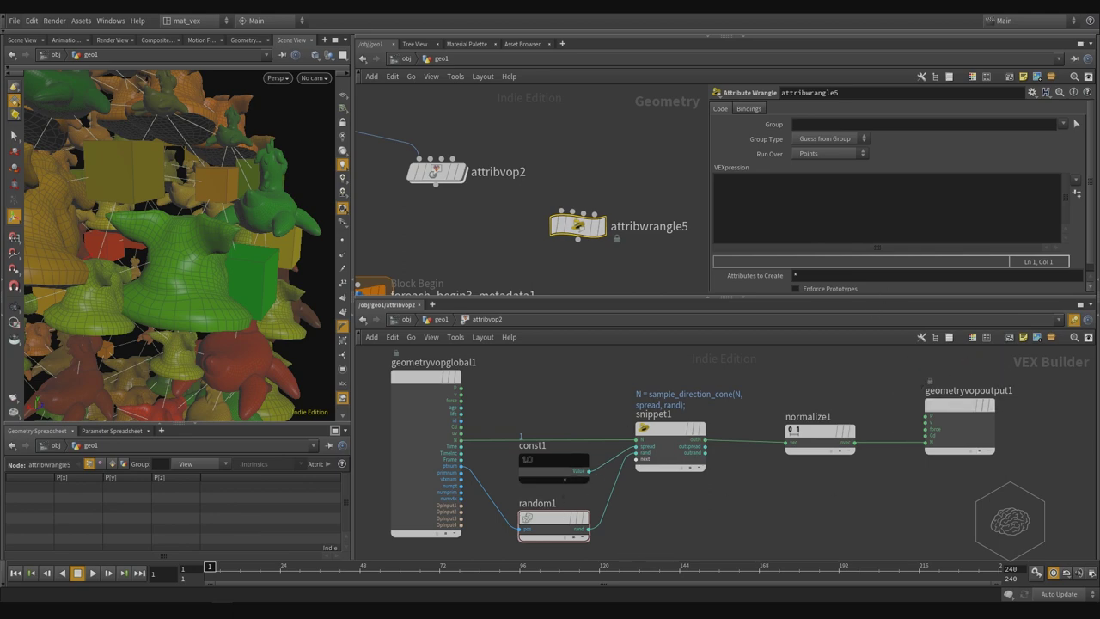
- Type the test line '@N=@N;//' into attribwrangle5's VEXpression
left_click(950, 217)
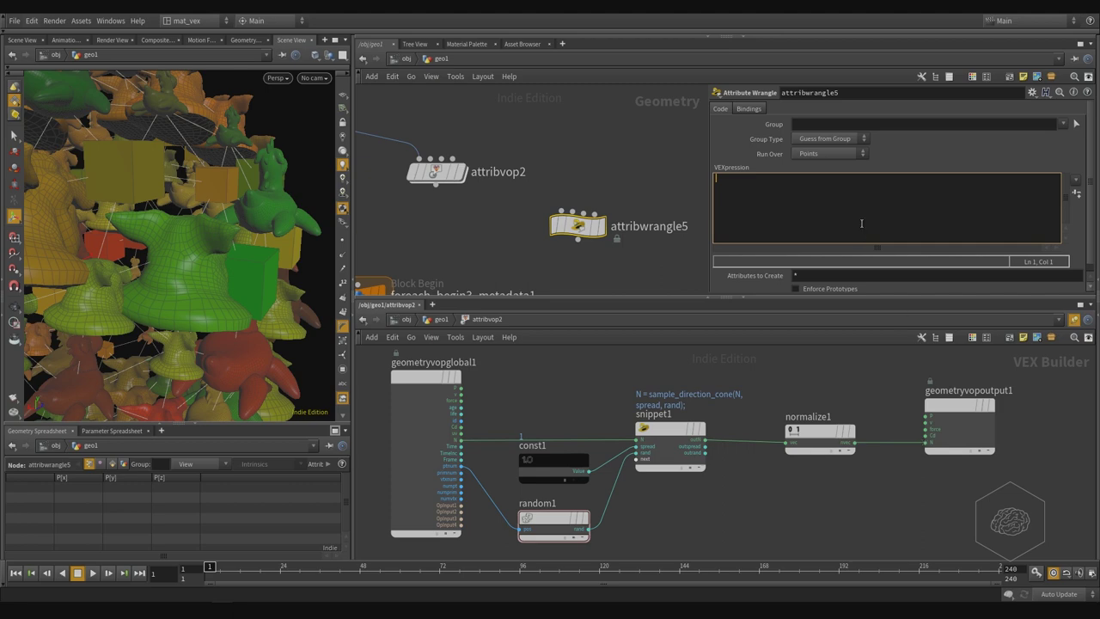
type("@")
type("N=")
type("@N")
type(";")
type("//")
key("Return")
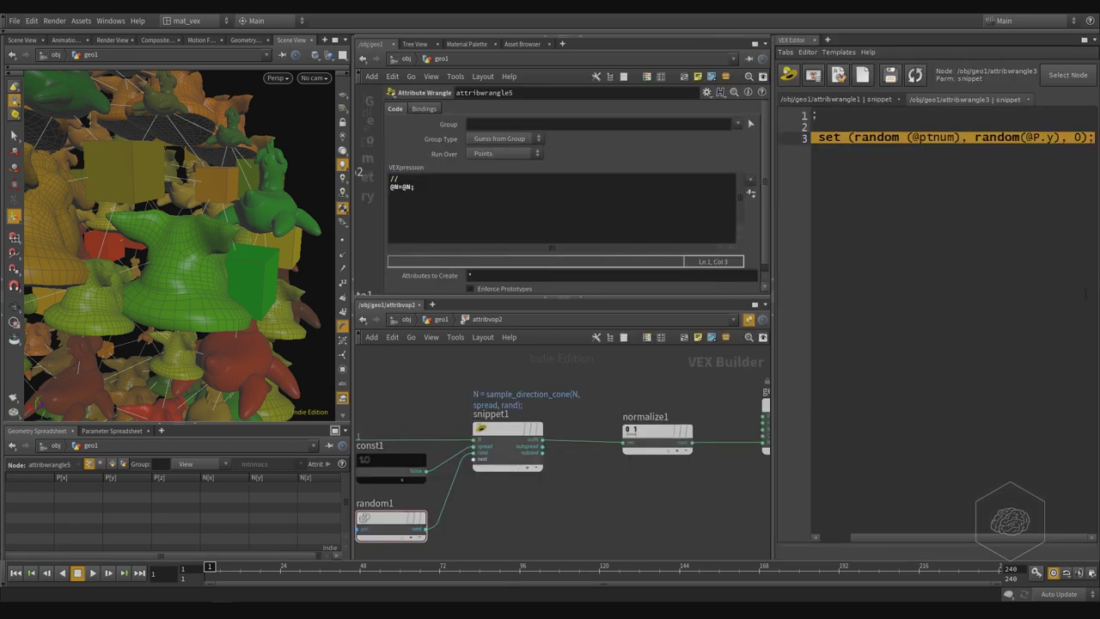
- Clear attribwrangle5's code and resize the parameter area to reveal the wrangle node
left_click(436, 212)
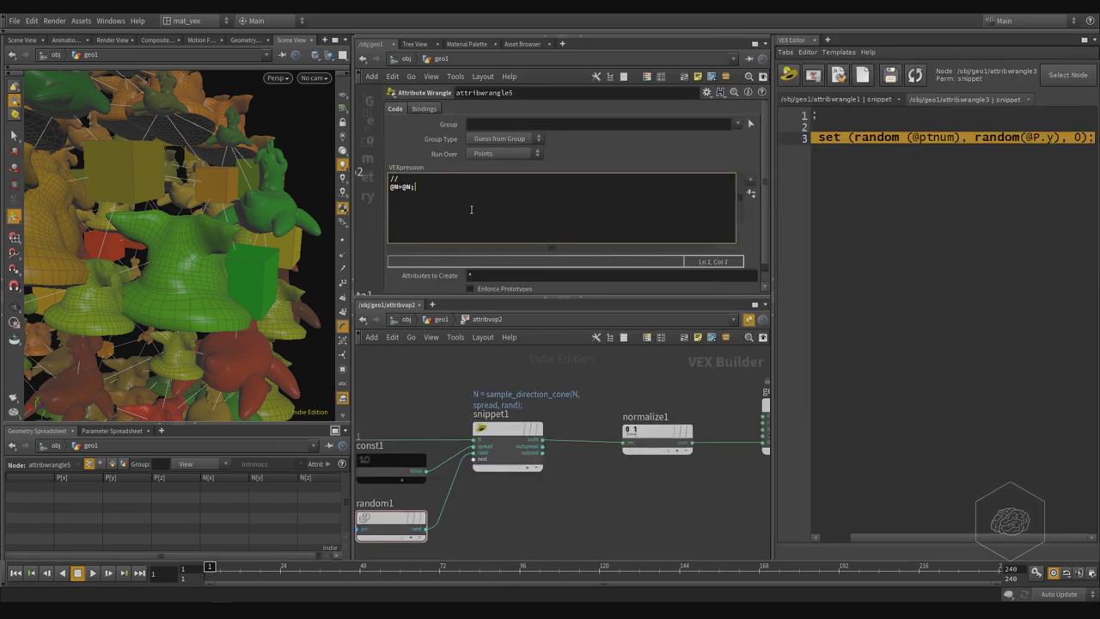
key("ctrl+a")
key("BackSpace")
mouse_move(385, 284)
left_mouse_down()
mouse_move(527, 281)
mouse_move(500, 281)
left_mouse_up()
mouse_move(470, 204)
middle_mouse_down()
mouse_move(457, 157)
mouse_move(467, 150)
middle_mouse_up()
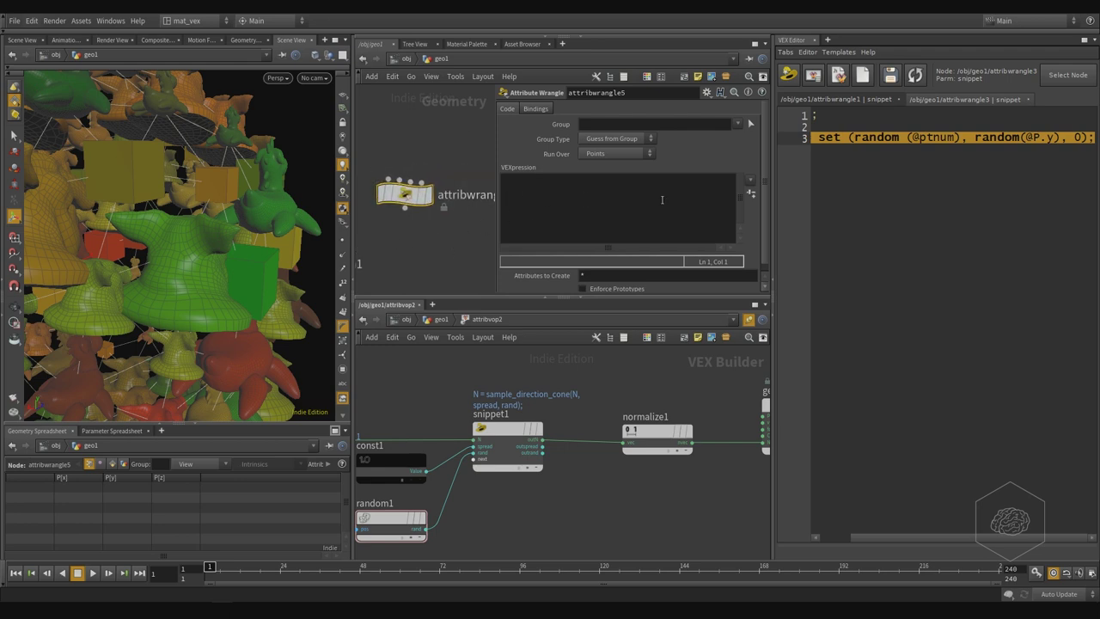
- Open attribwrangle5 in the VEX Editor and write the comment '//import normal'
left_click(794, 78)
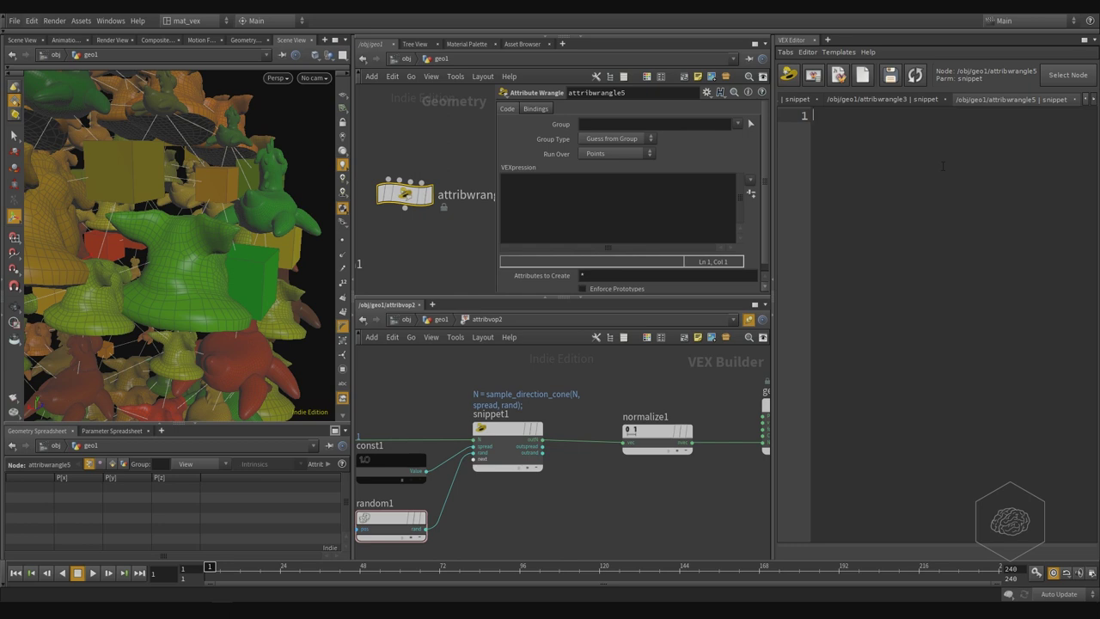
type("/import nor")
key("Return")
key("BackSpace")
key("BackSpace")
key("BackSpace")
key("BackSpace")
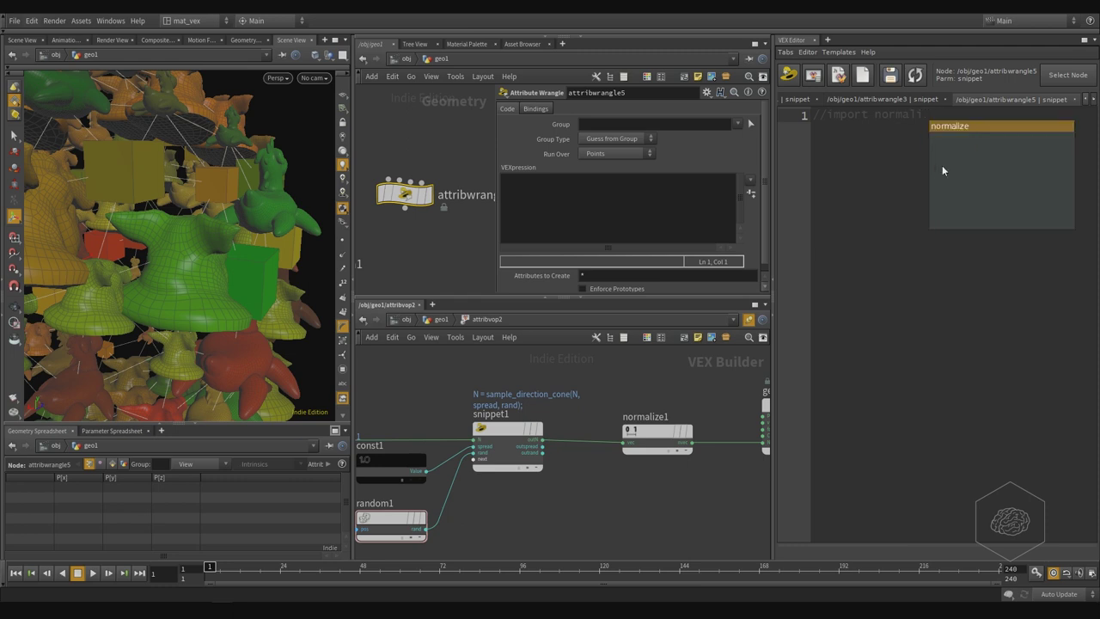
key("BackSpace")
key("Escape")
key("Return")
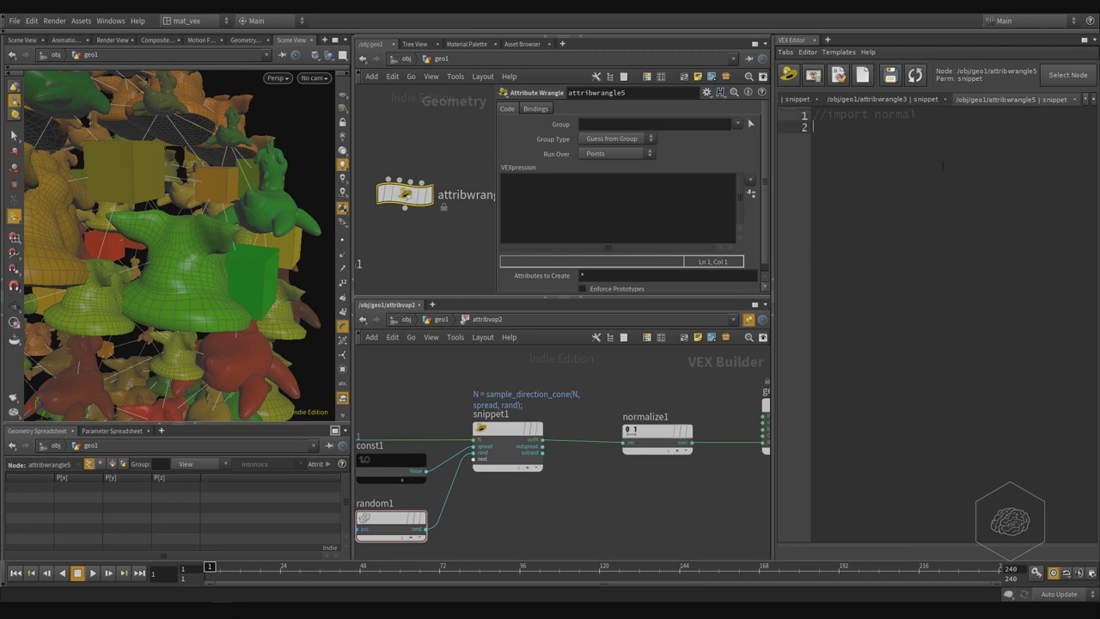
- Add the line '@N=@N;' followed by a '//create variable' comment
type("@N")
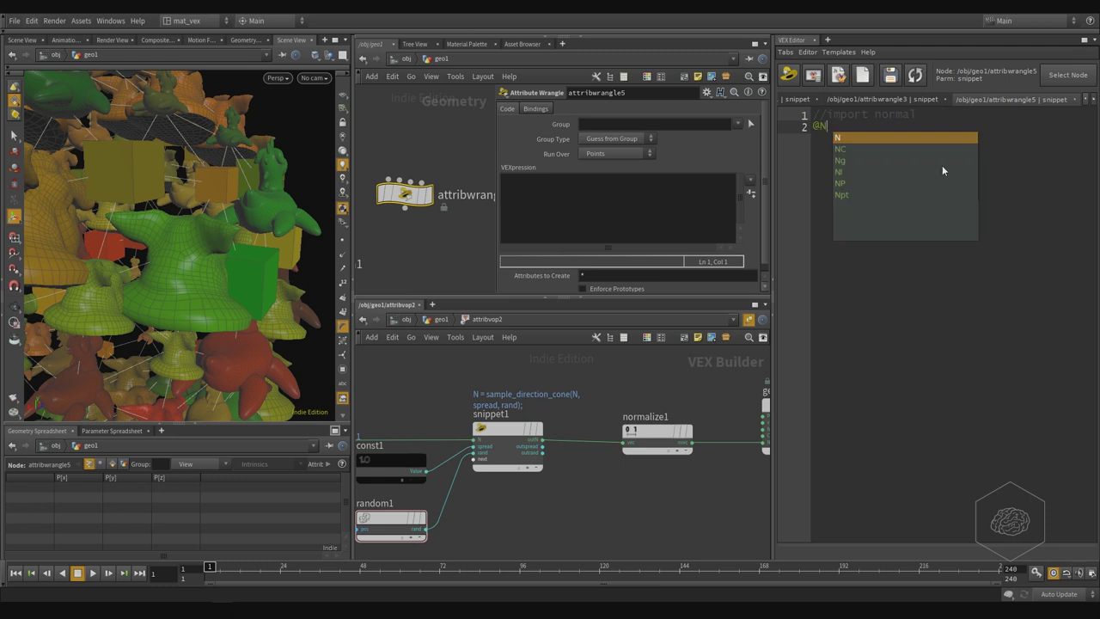
type("=@N")
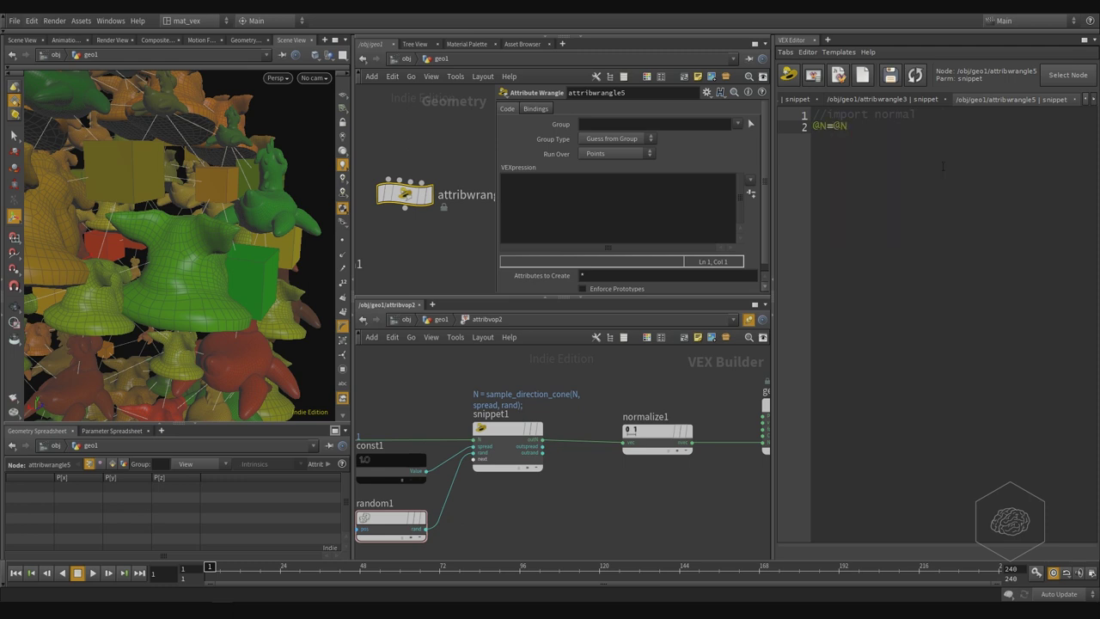
type(";")
key("Return")
key("Return")
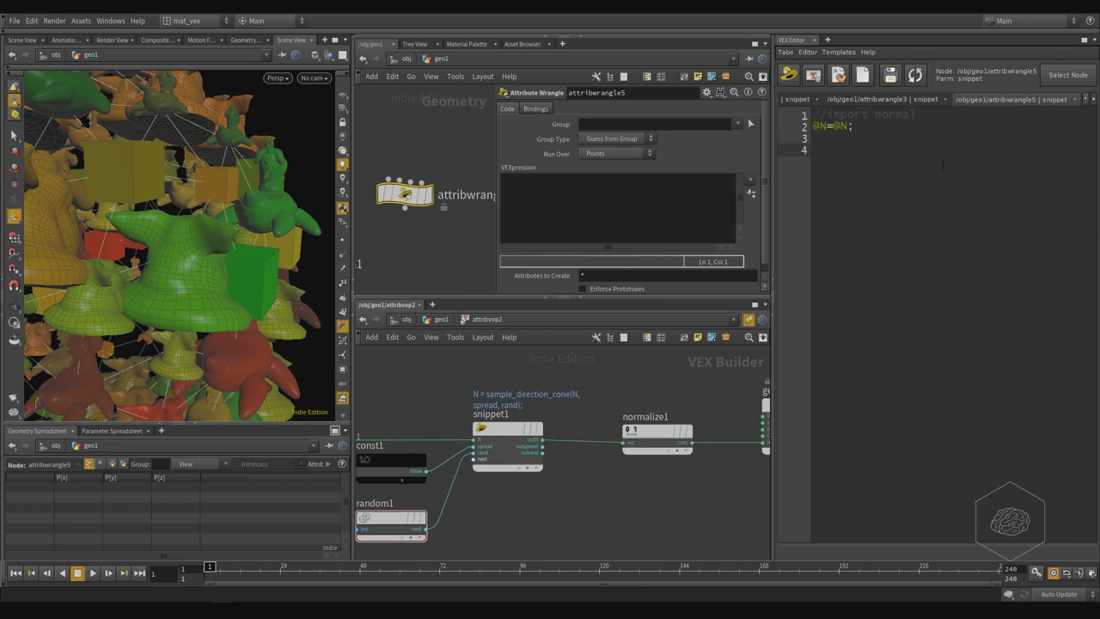
type("//cre")
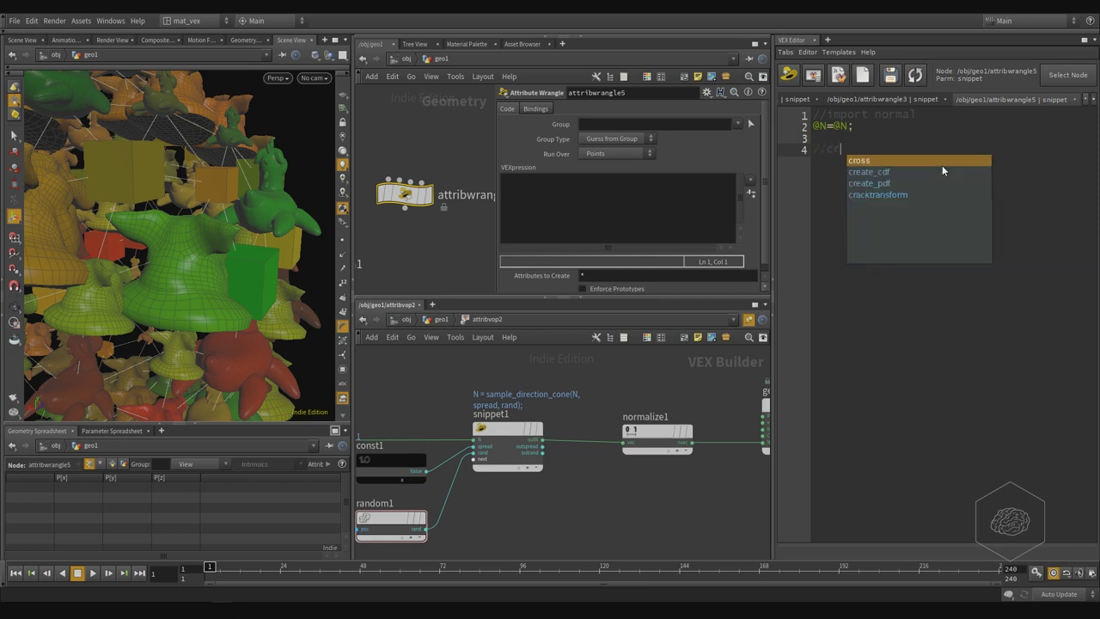
type("ate varia")
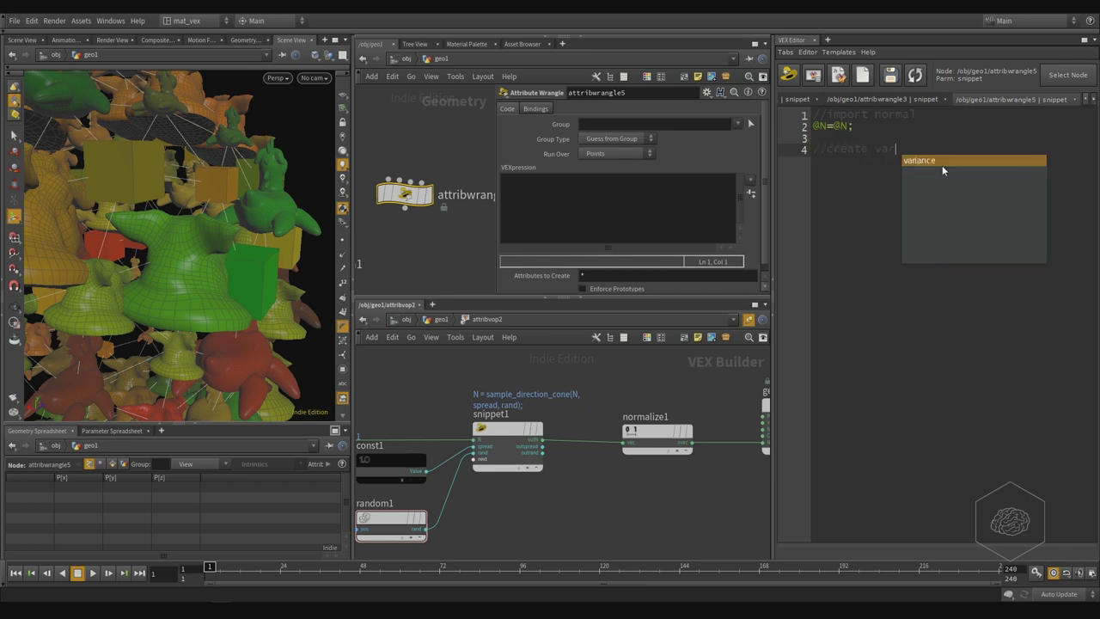
type("ble")
key("Return")
key("Return")
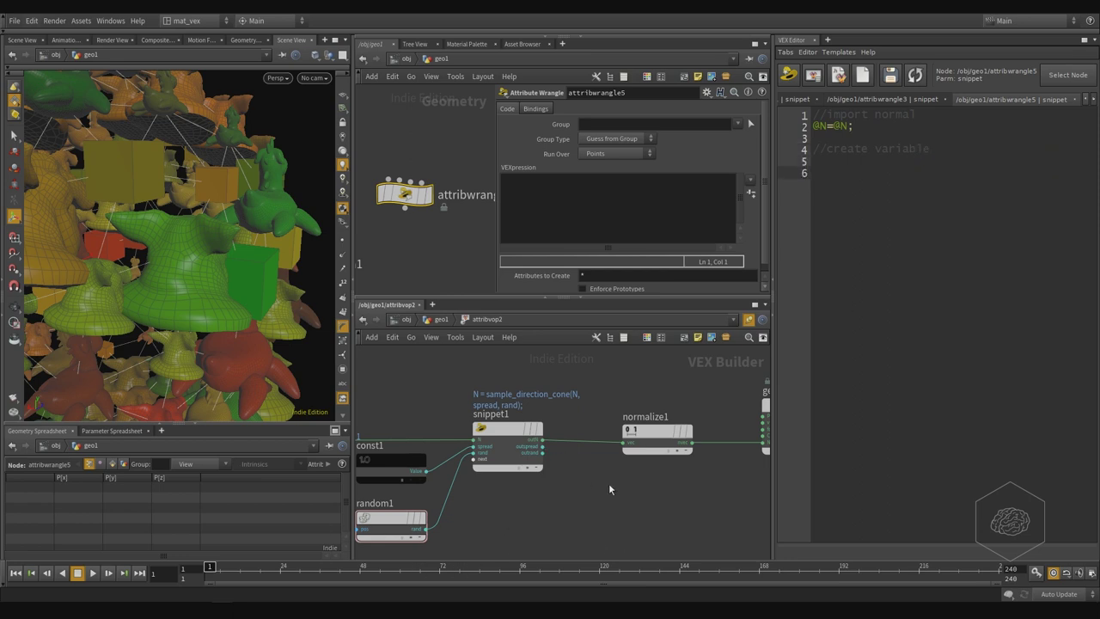
mouse_move(599, 506)
middle_mouse_down()
mouse_move(667, 494)
mouse_move(656, 490)
middle_mouse_up()
scroll(667, 494, "down", 2)
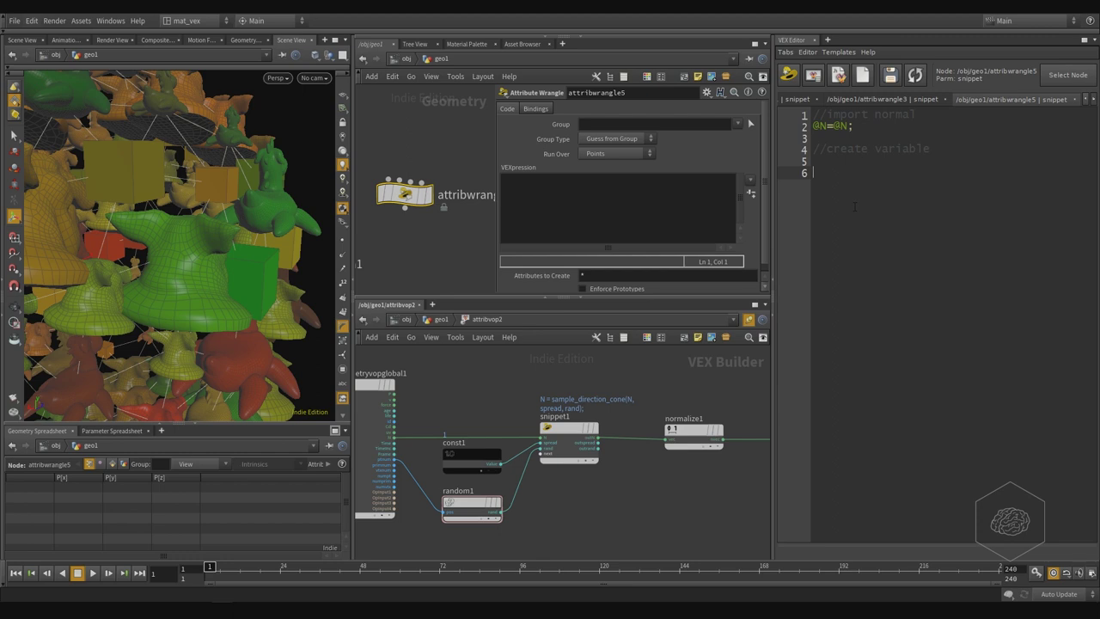
type("float ")
type("rand ")
type("= ran")
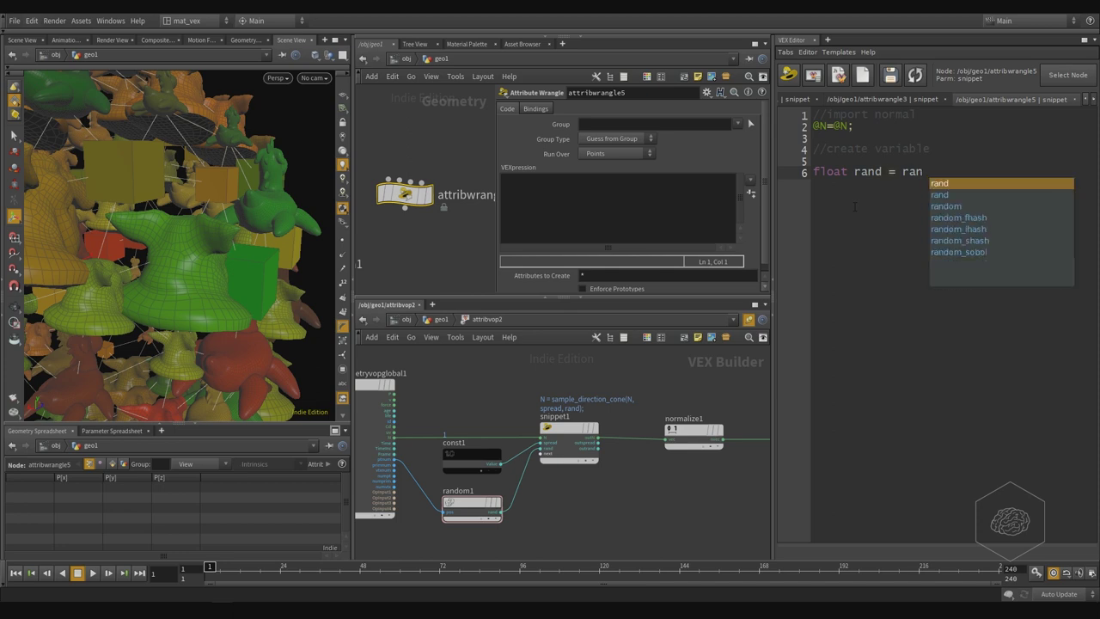
type("d")
key("Escape")
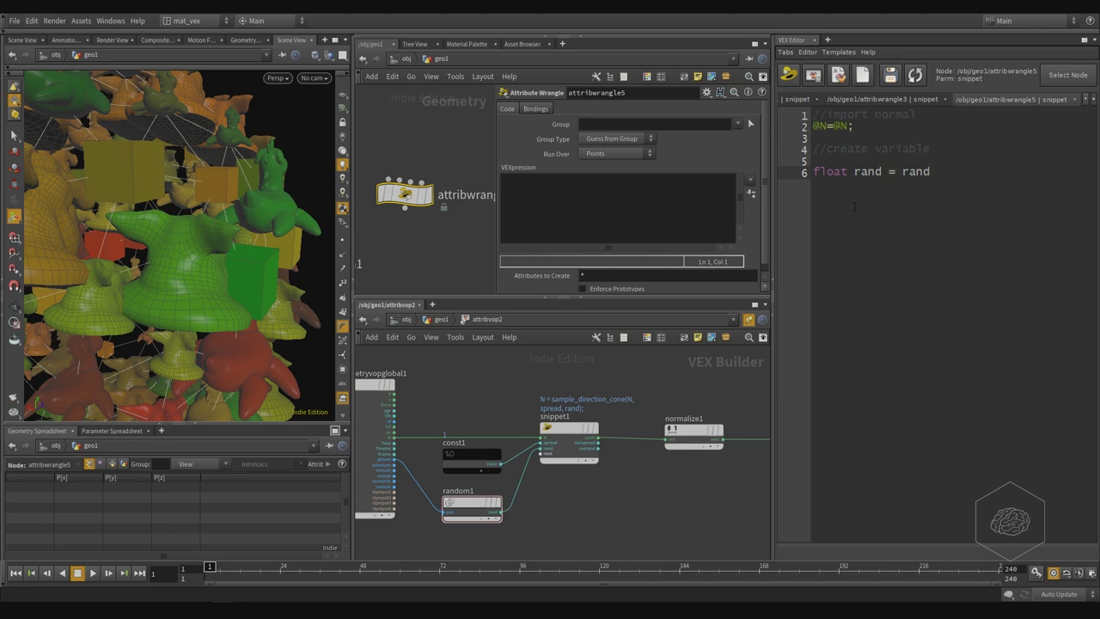
key("BackSpace")
key("Down")
key("Down")
key("Return")
type("@ptnum")
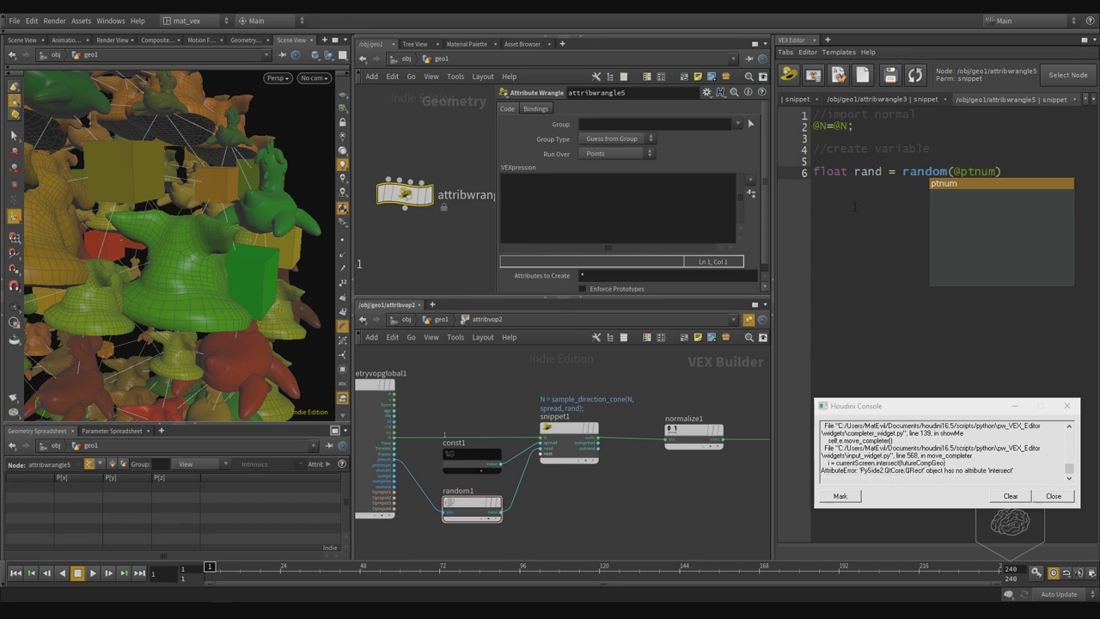
key("Right")
type(";")
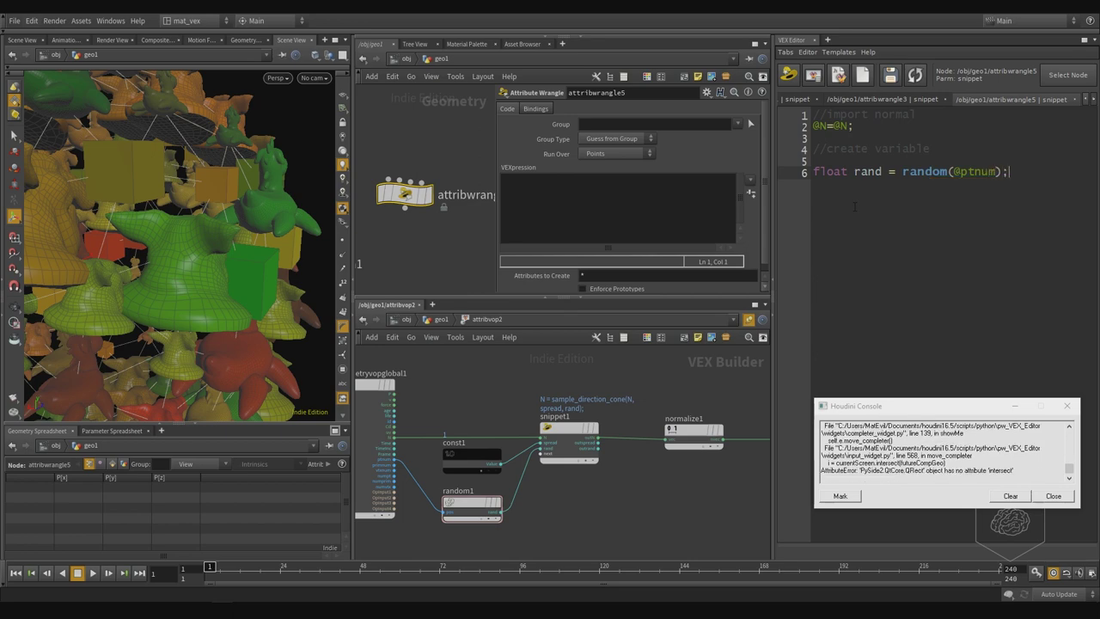
key("Escape")
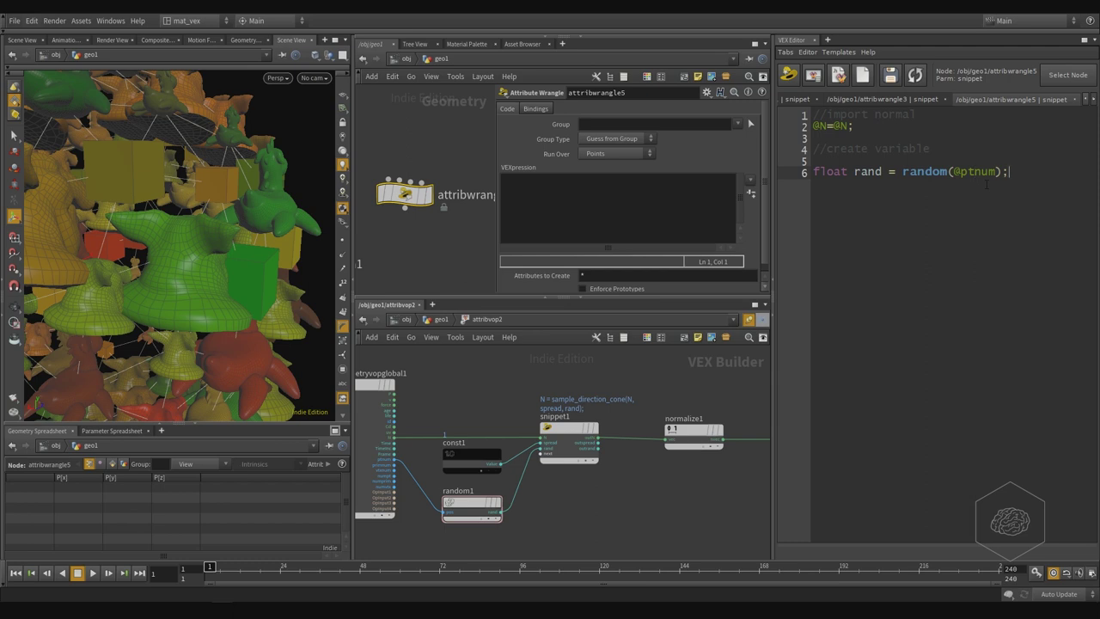
key("Return")
- Declare 'float spread = ch("Val_Spread");' on line 7 and add blank lines below
type("float")
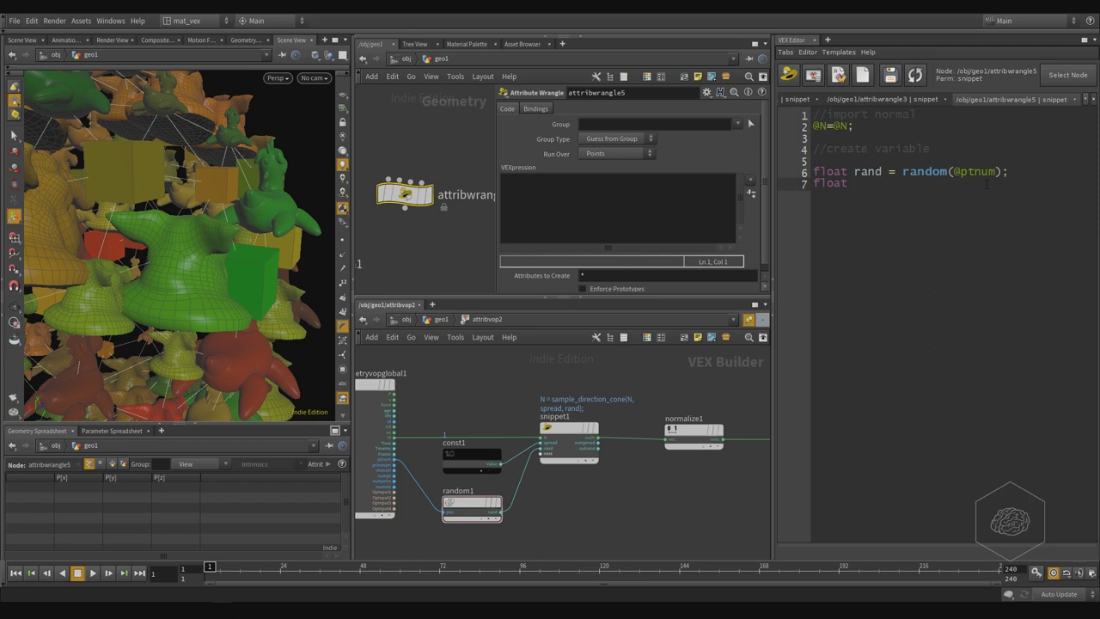
type(" spre")
type("ad =")
type("ch")
key("Escape")
type("(")
type("\"")
type("v")
type("al_")
type("sp")
type("read\");")
key("Return")
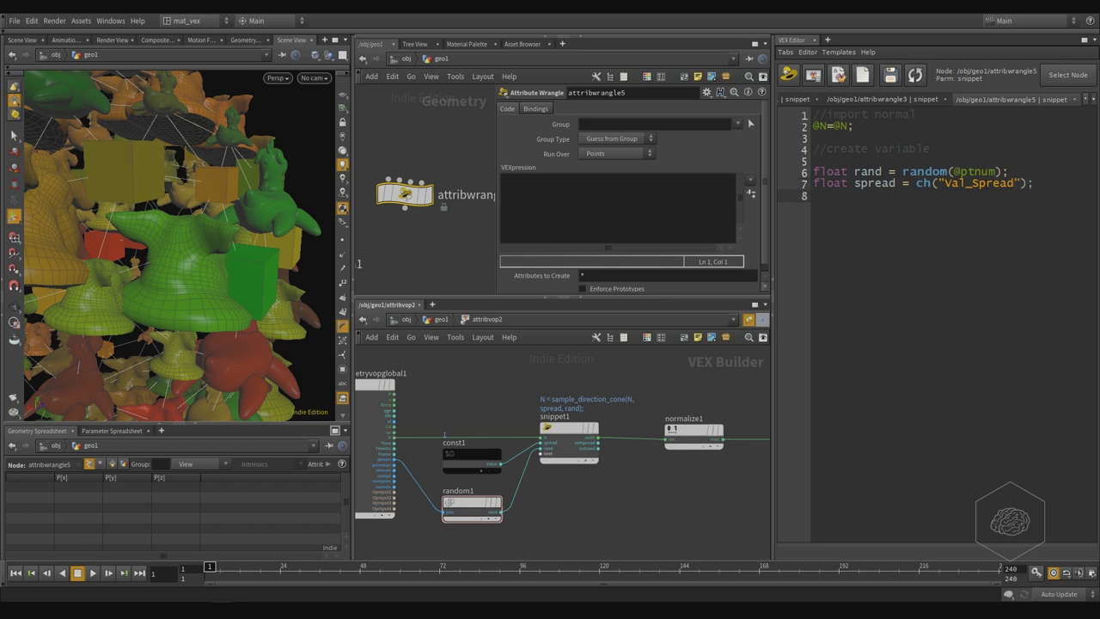
key("Return")
- Add a '//snippet' comment on line 9 and begin line 11 with '@N = sample'
key("Up")
key("Up")
key("Up")
key("Down")
key("Down")
left_click(816, 184)
left_click(814, 206)
type("//sn")
type("ippet")
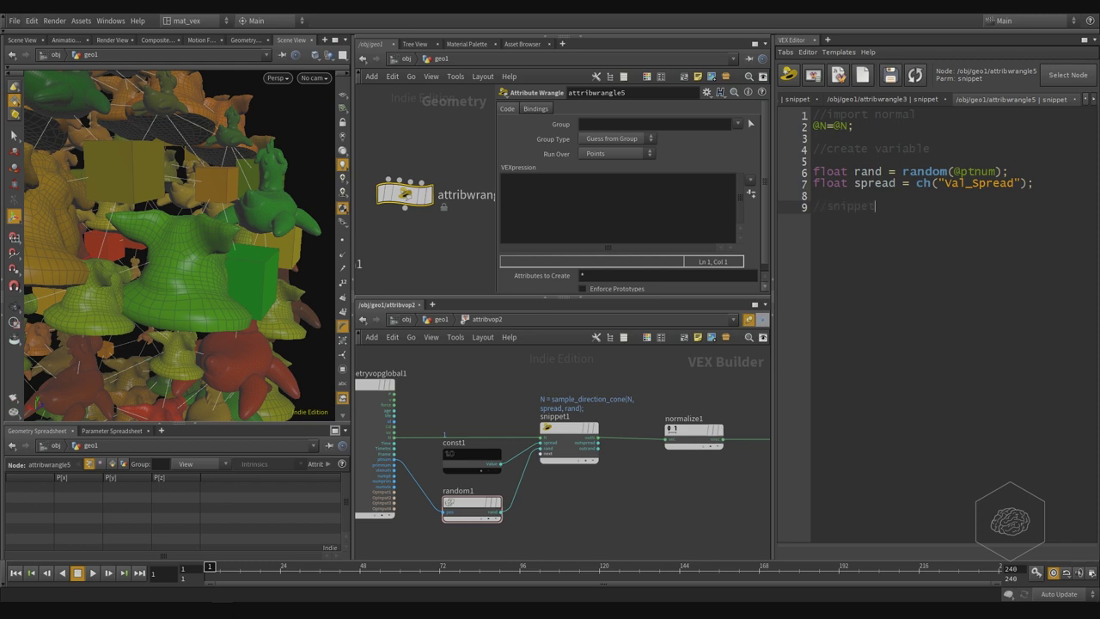
key("Return")
key("Return")
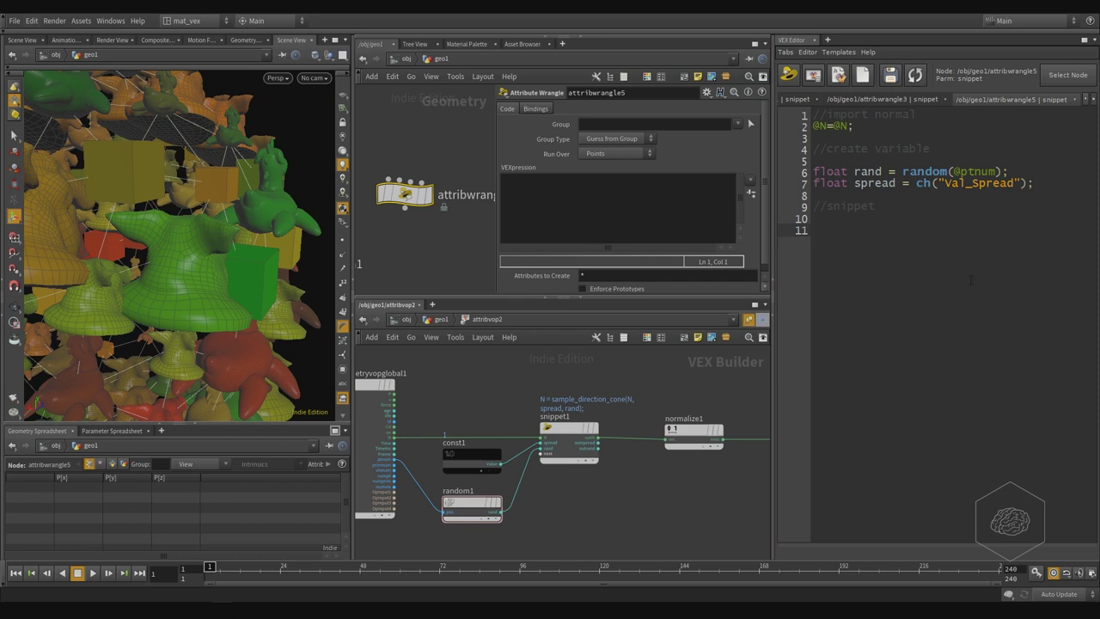
type("@N ")
type("= ")
type("sample")
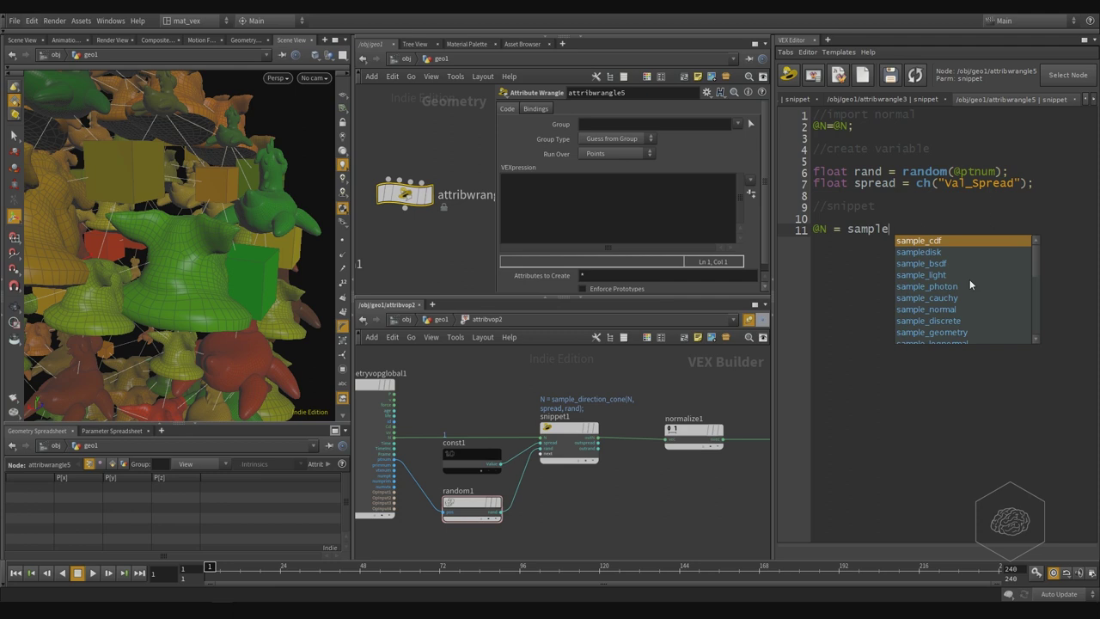
type("_di")
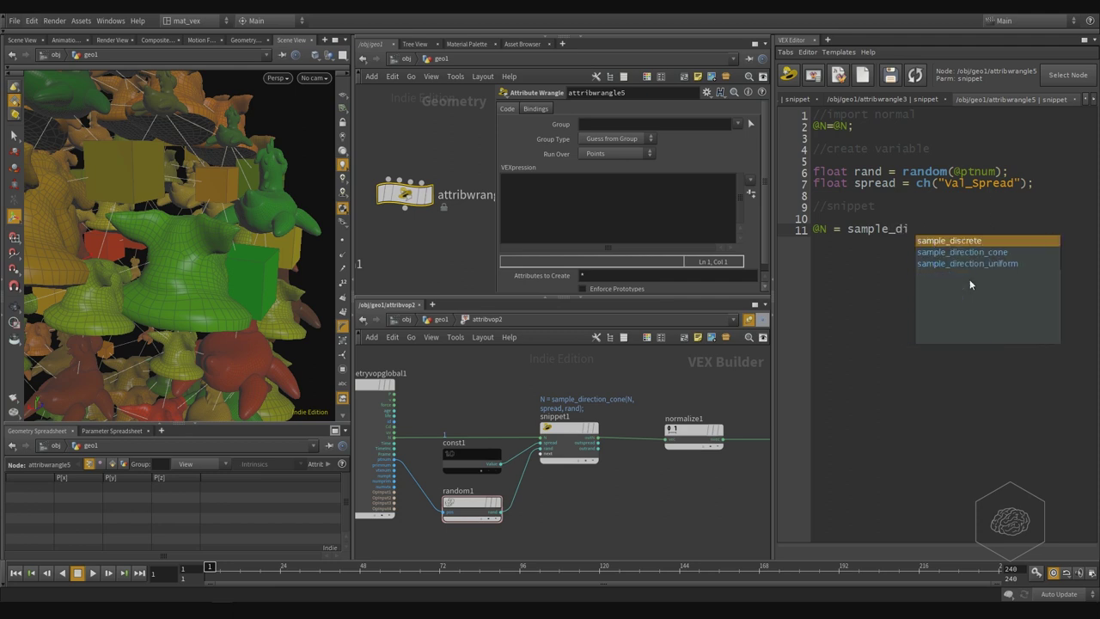
- Insert sample_direction_cone with '@N, spread' as its first arguments
key("Down")
key("Return")
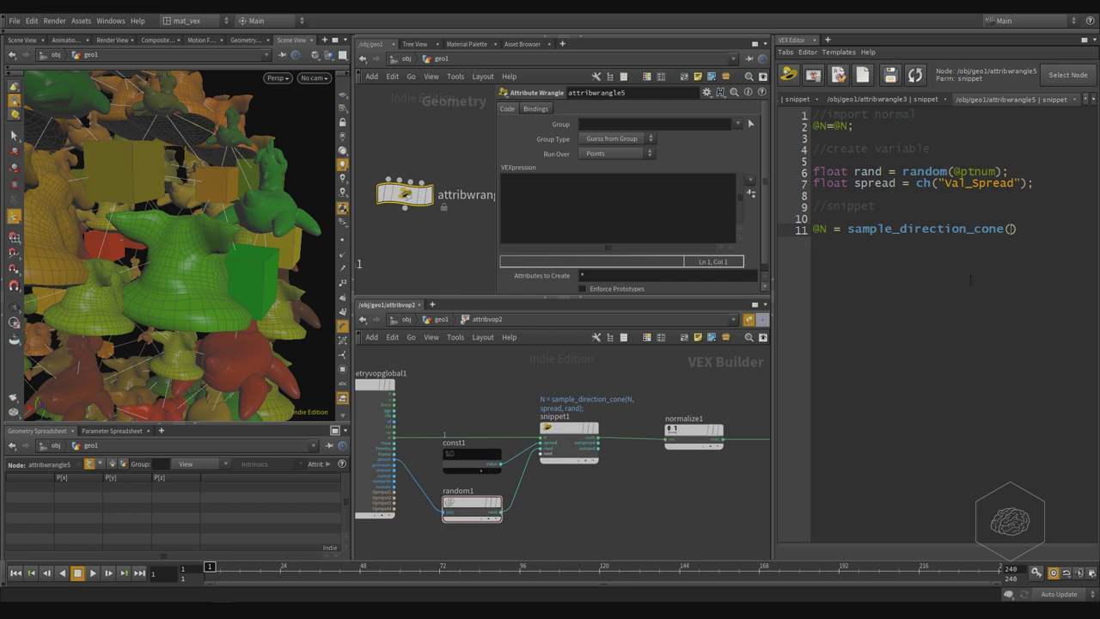
type("@N")
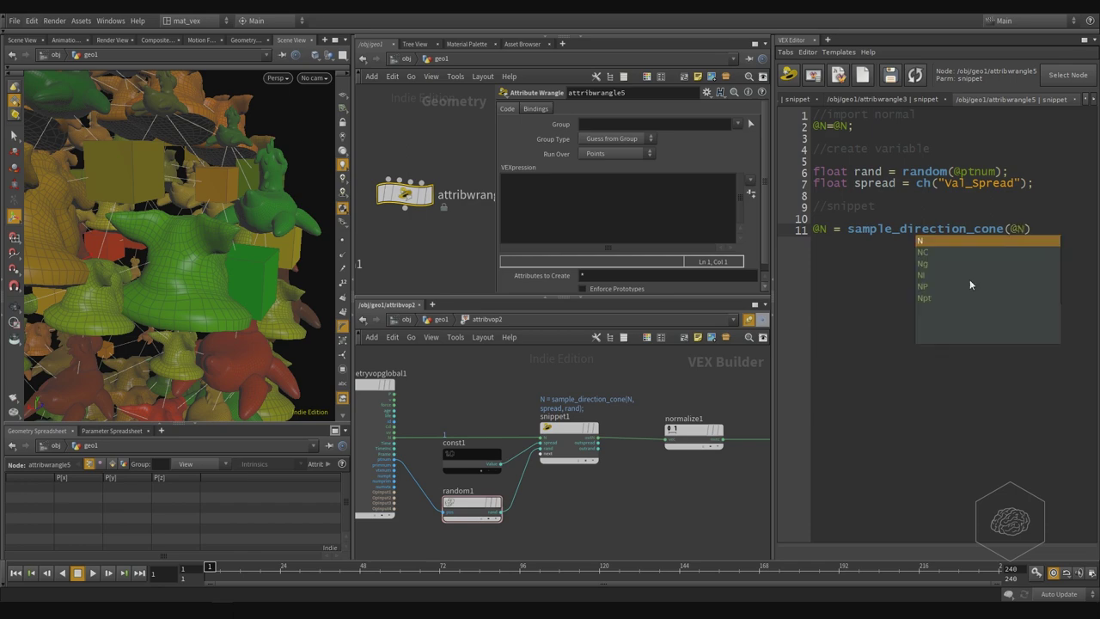
type(",")
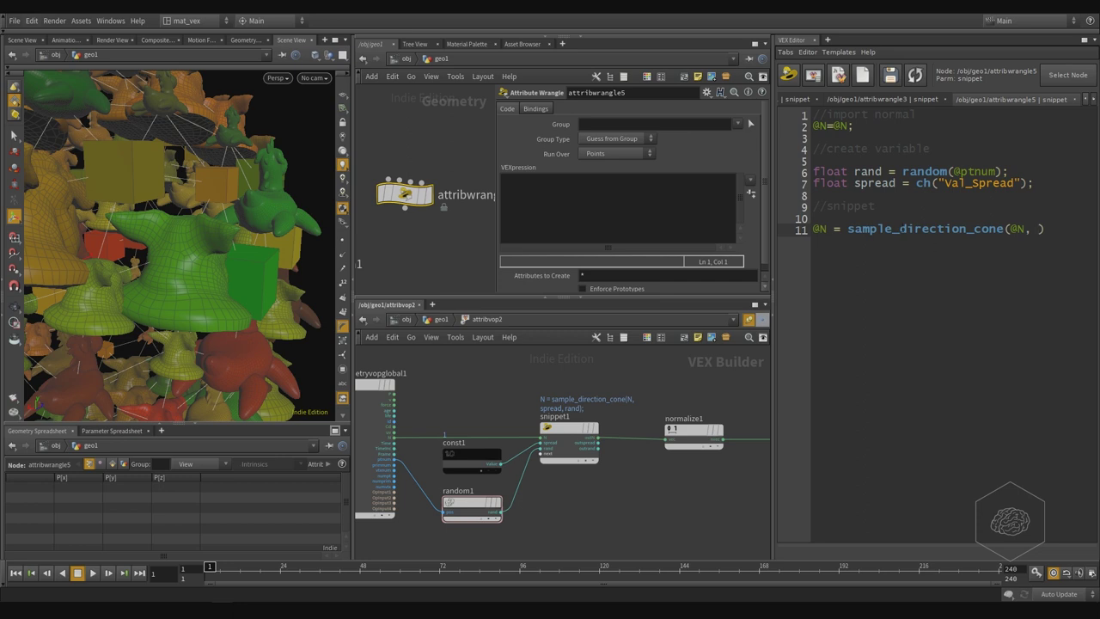
double_click(874, 183)
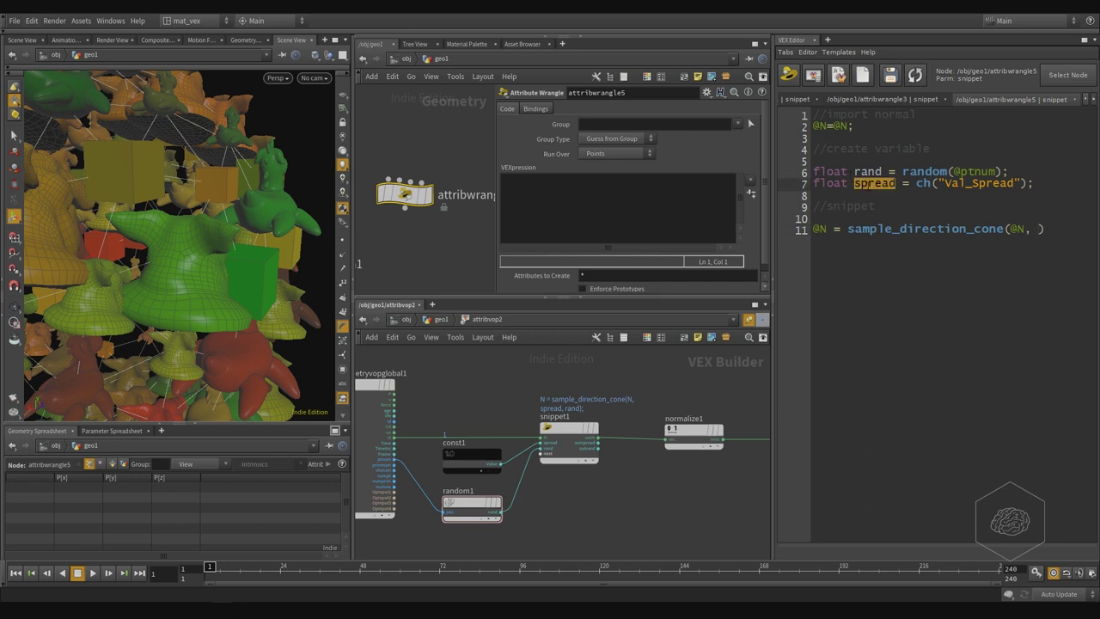
left_click(970, 215)
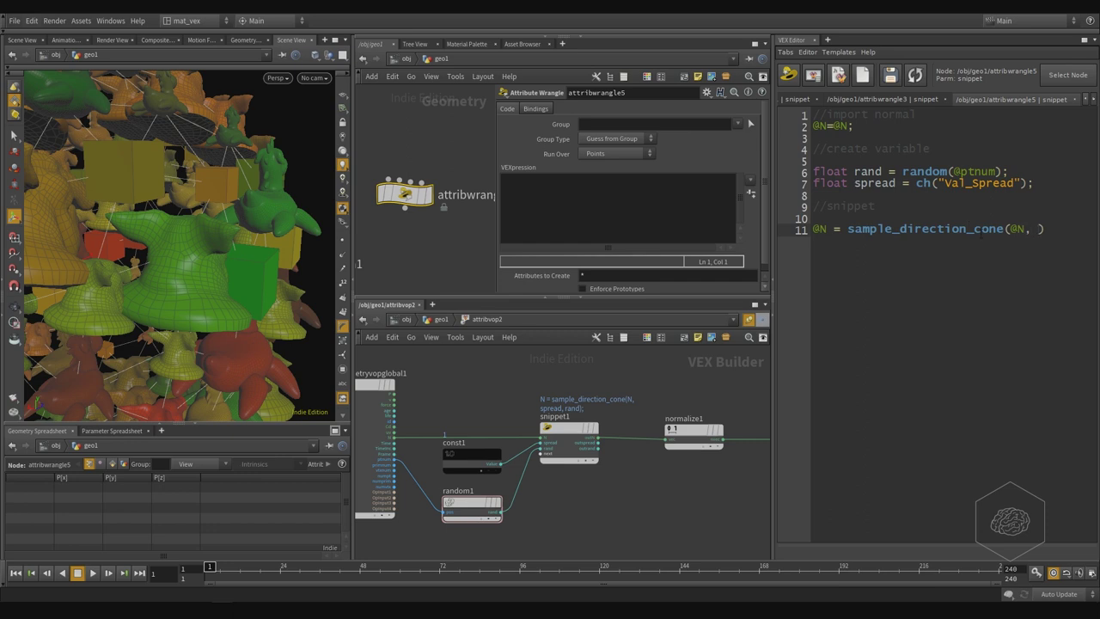
type("spread")
- Add 'rand' as the last cone argument and end the statement with a semicolon
key("Up")
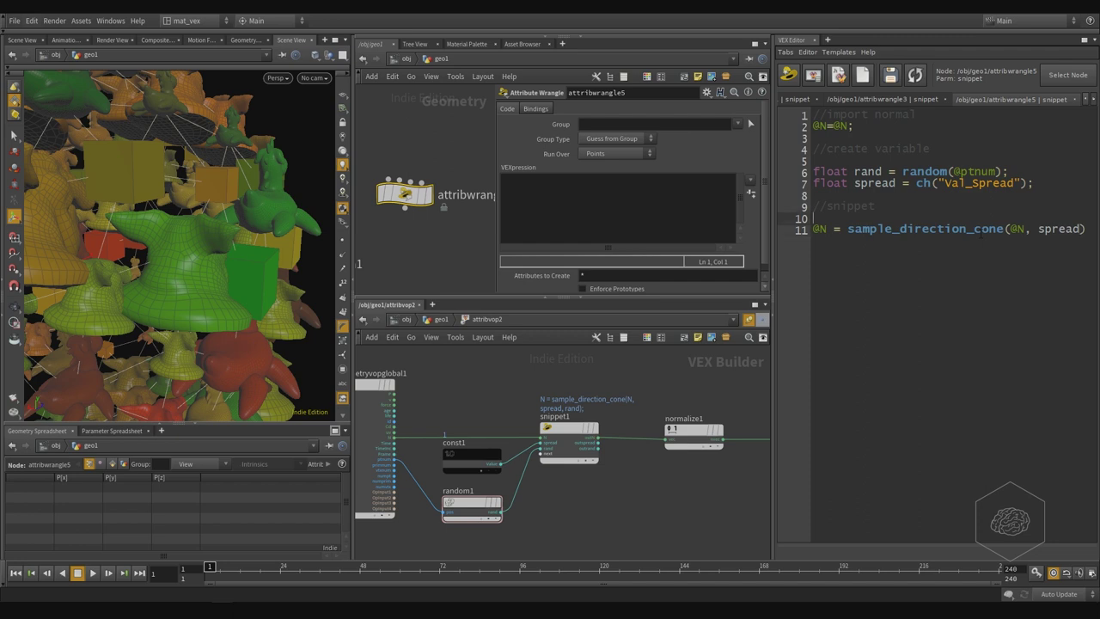
key("Up")
key("Up")
key("Up")
key("Up")
key("Home")
key("shift+Down")
key("shift+Down")
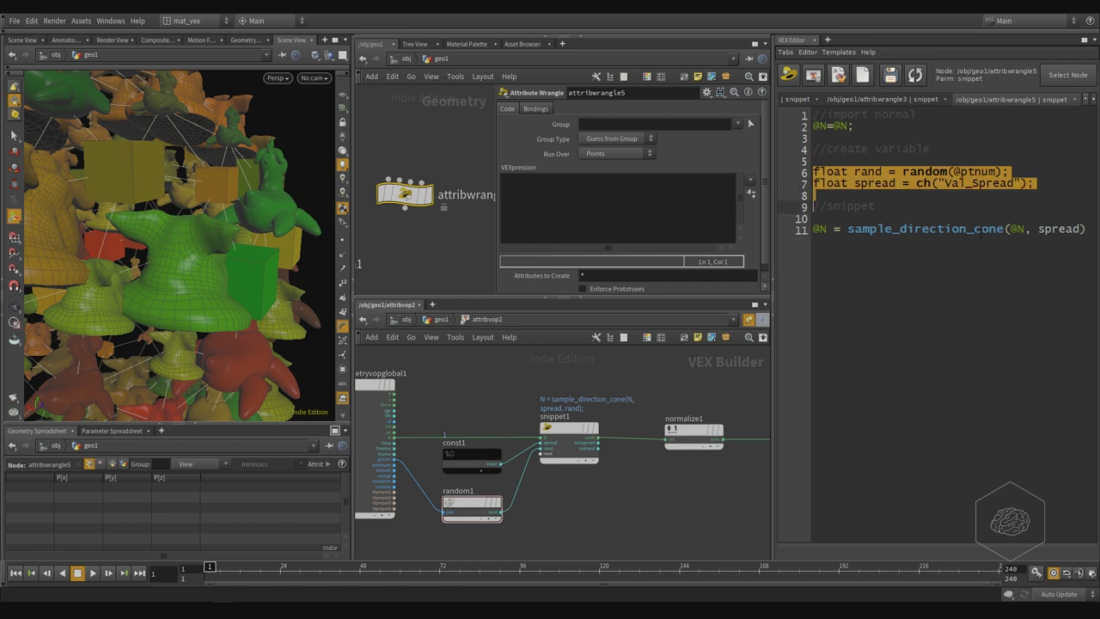
key("shift+Up")
key("shift+Down")
key("Down")
key("Down")
key("Down")
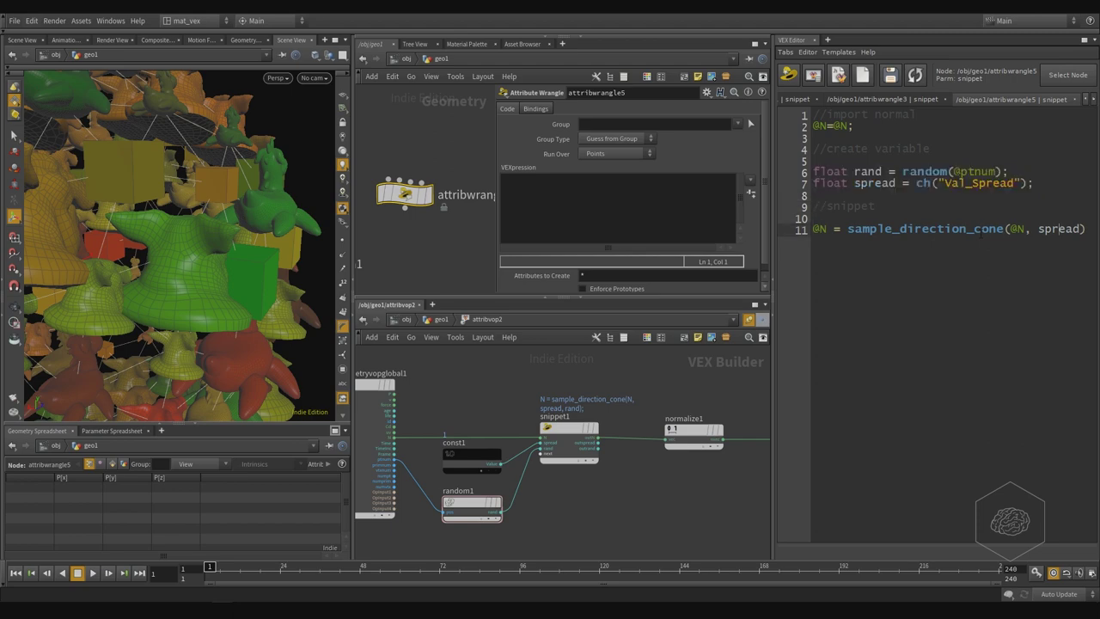
type(", ra")
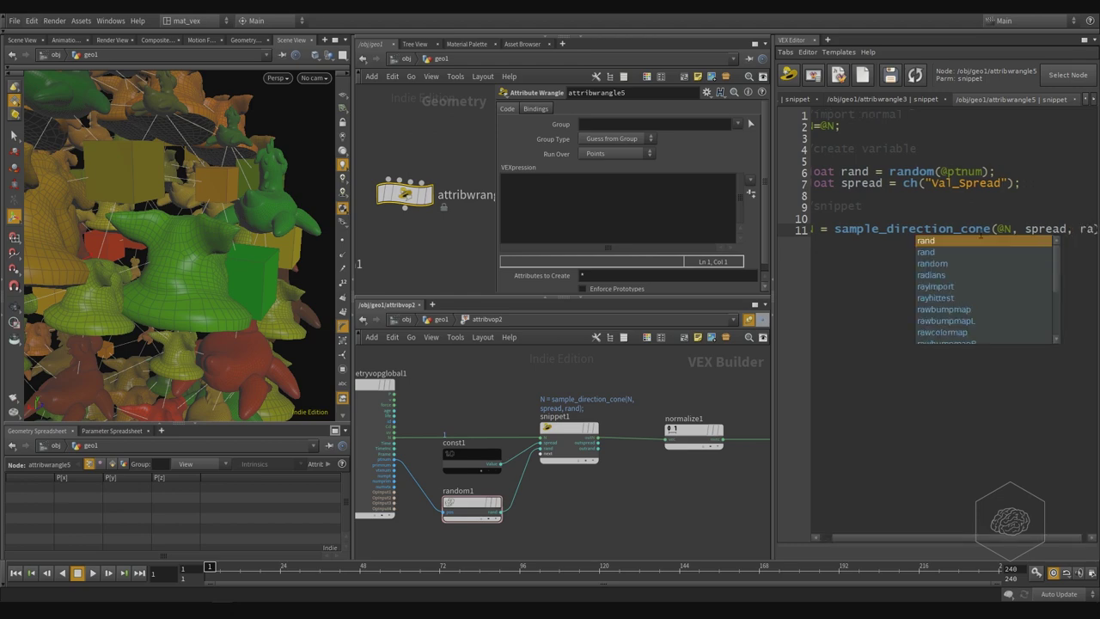
type("nd")
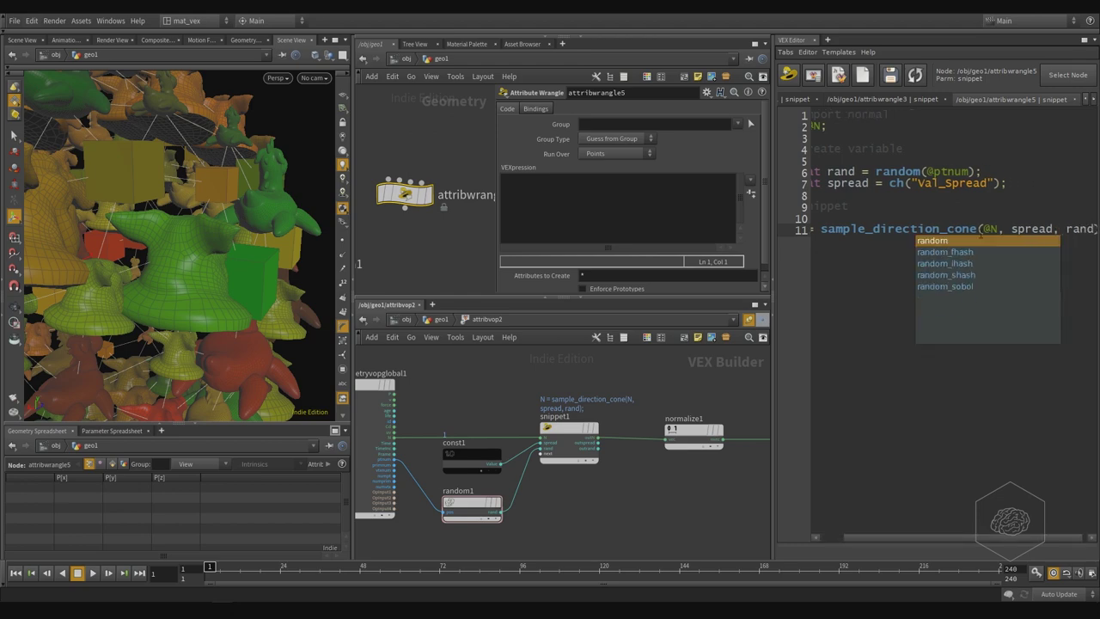
key("Escape")
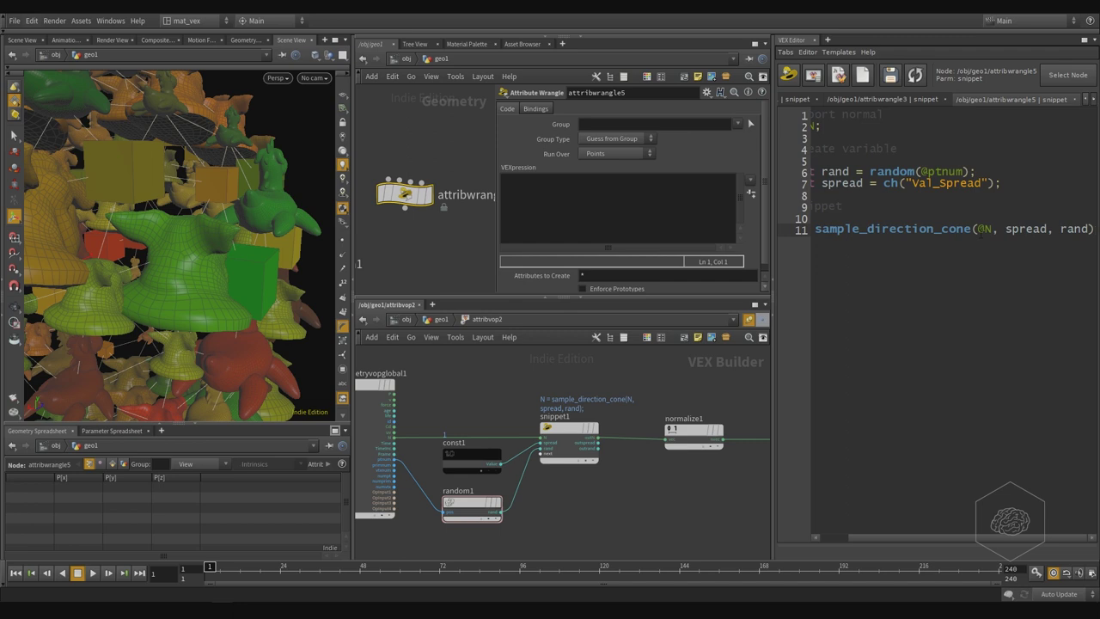
type(";")
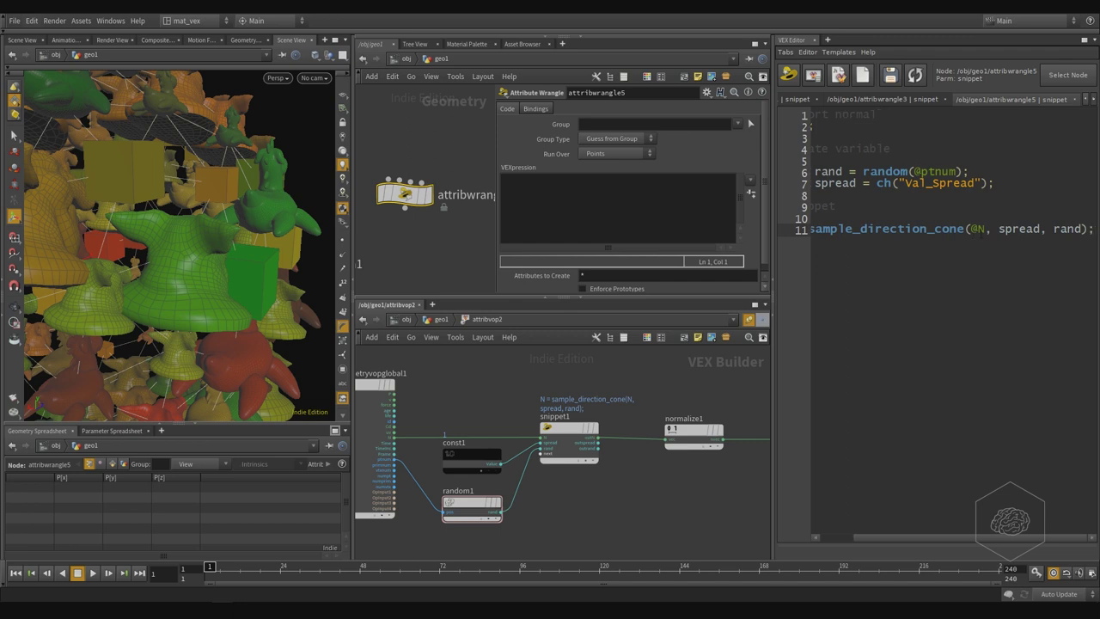
key("Return")
left_click(813, 229)
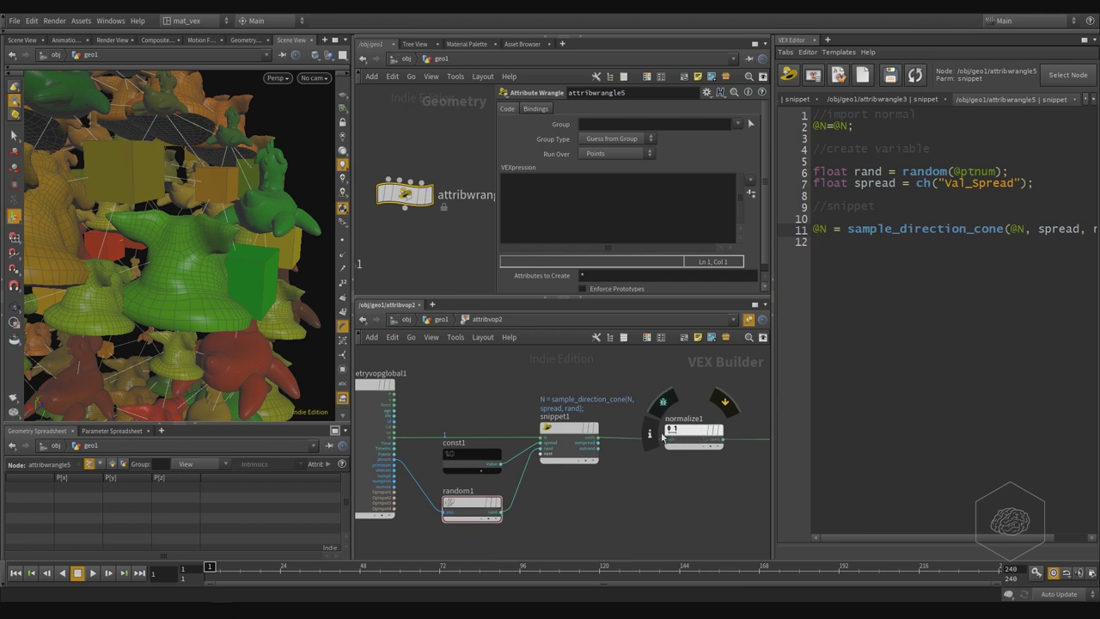
mouse_move(693, 432)
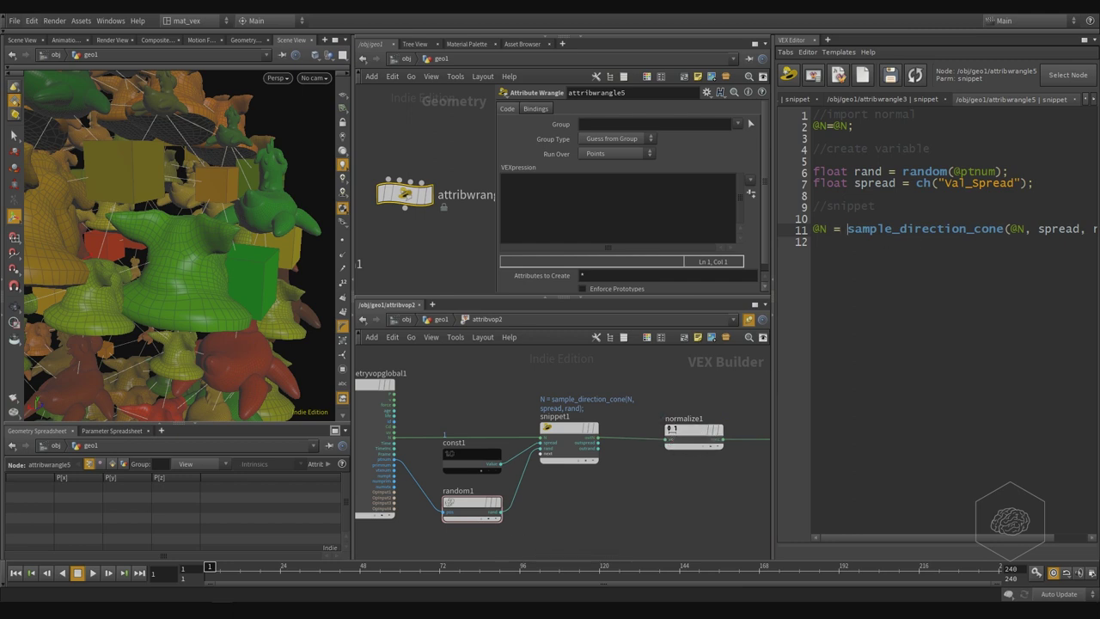
- Make line 11 '@N = normalize(sample_direction_cone(@N, spread, rand));' and save the code
type("norma")
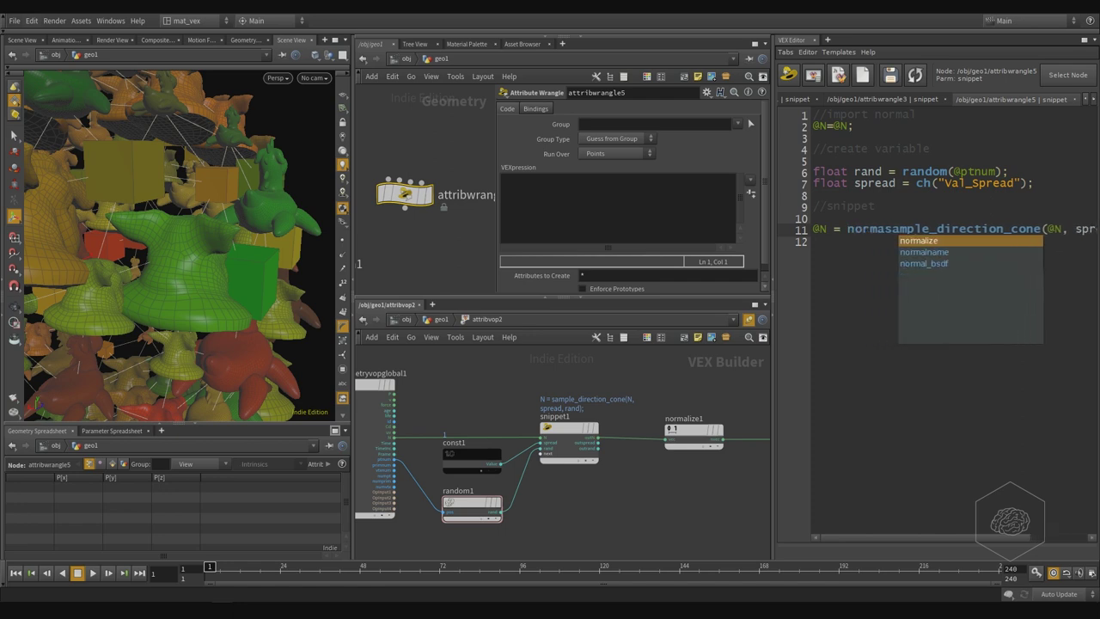
type("liz")
key("Return")
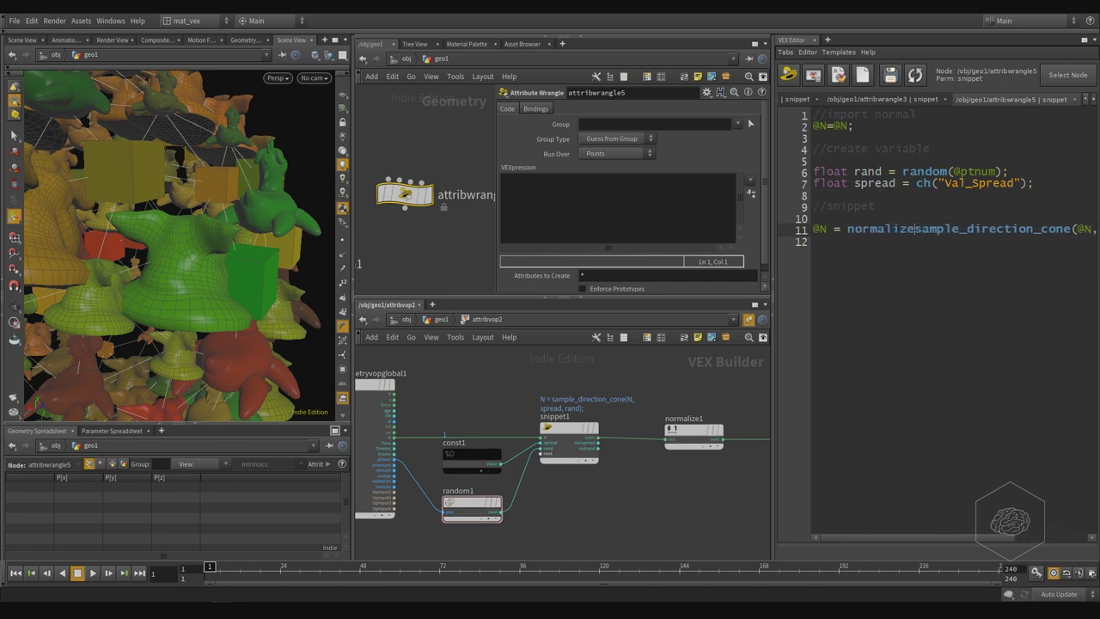
type("(")
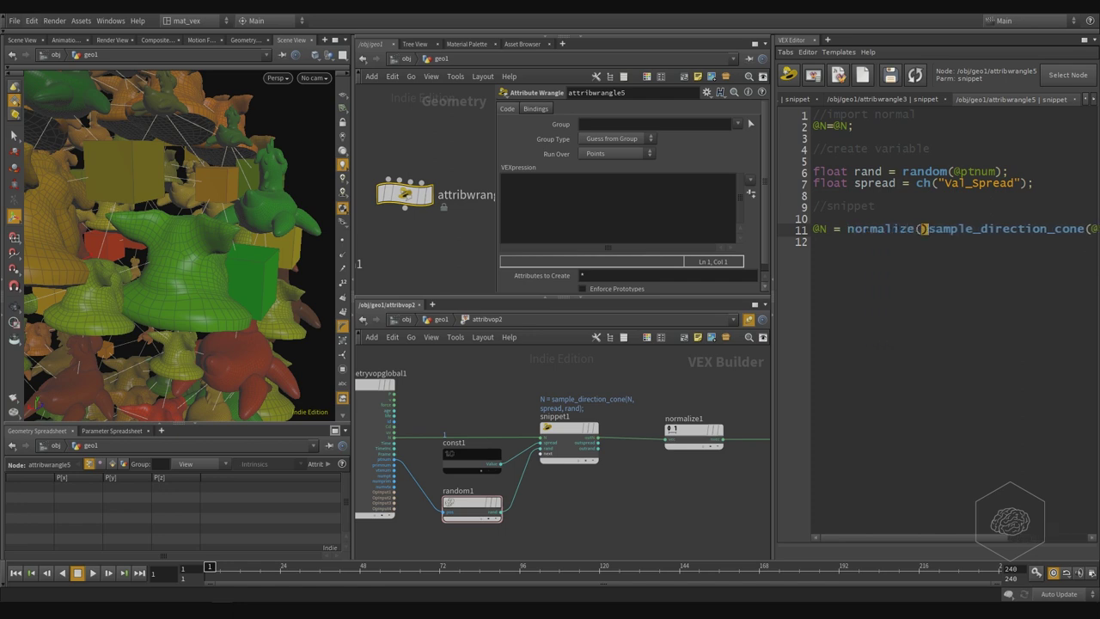
key("End")
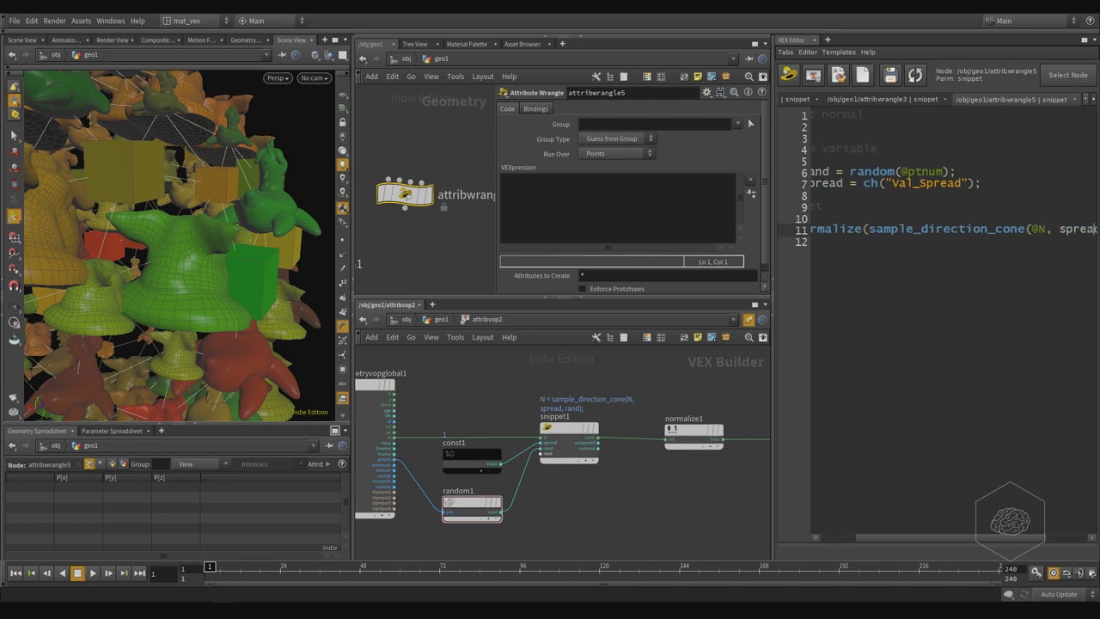
key("Down")
key("Up")
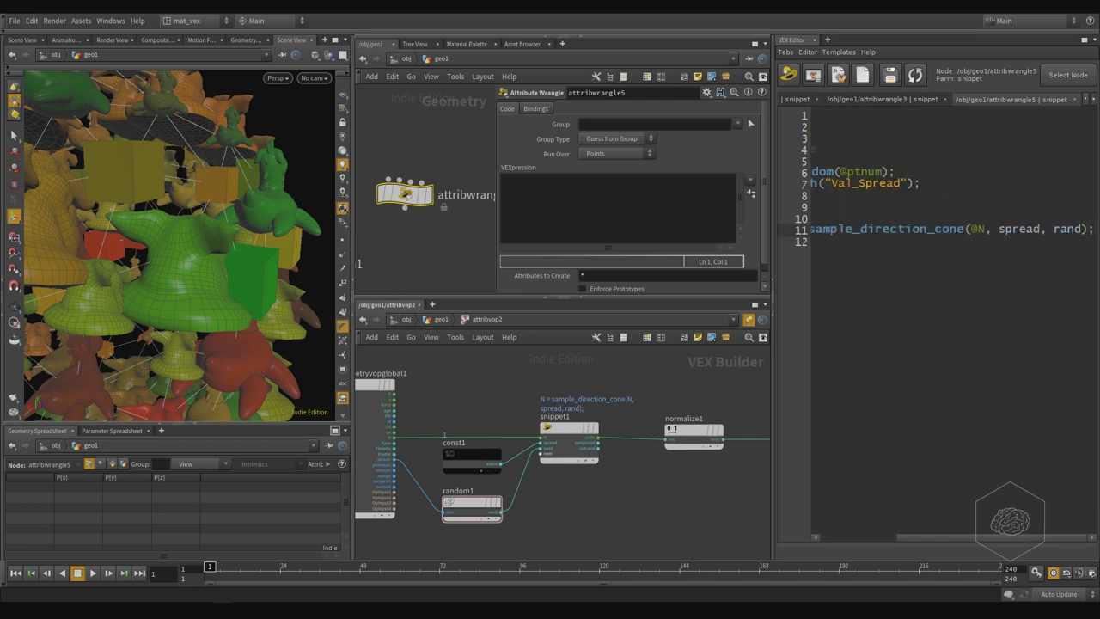
type(")")
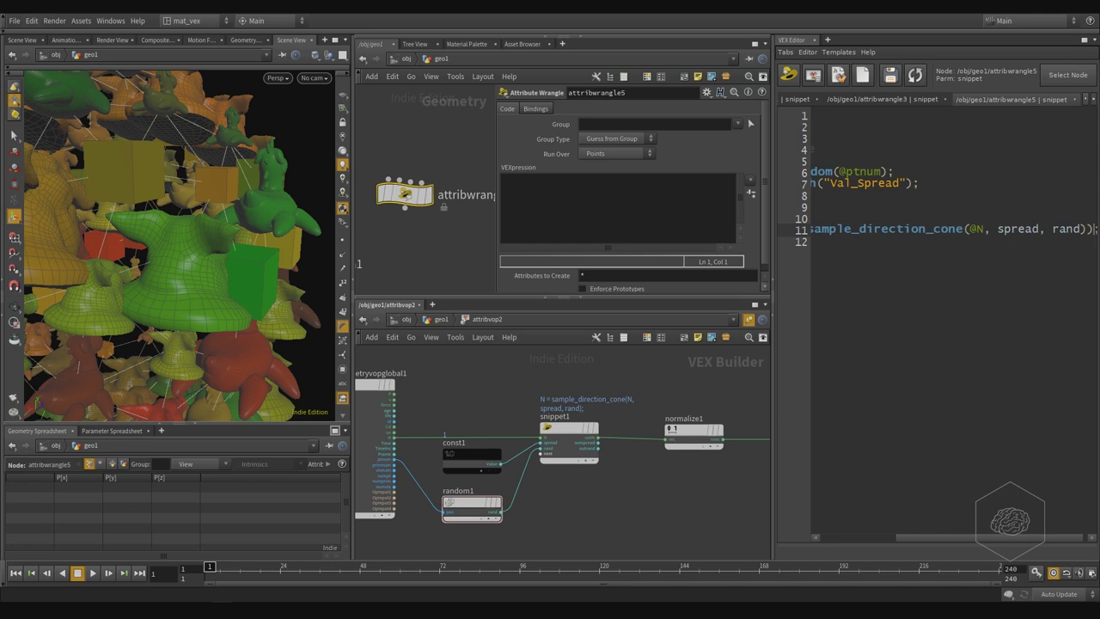
key("Down")
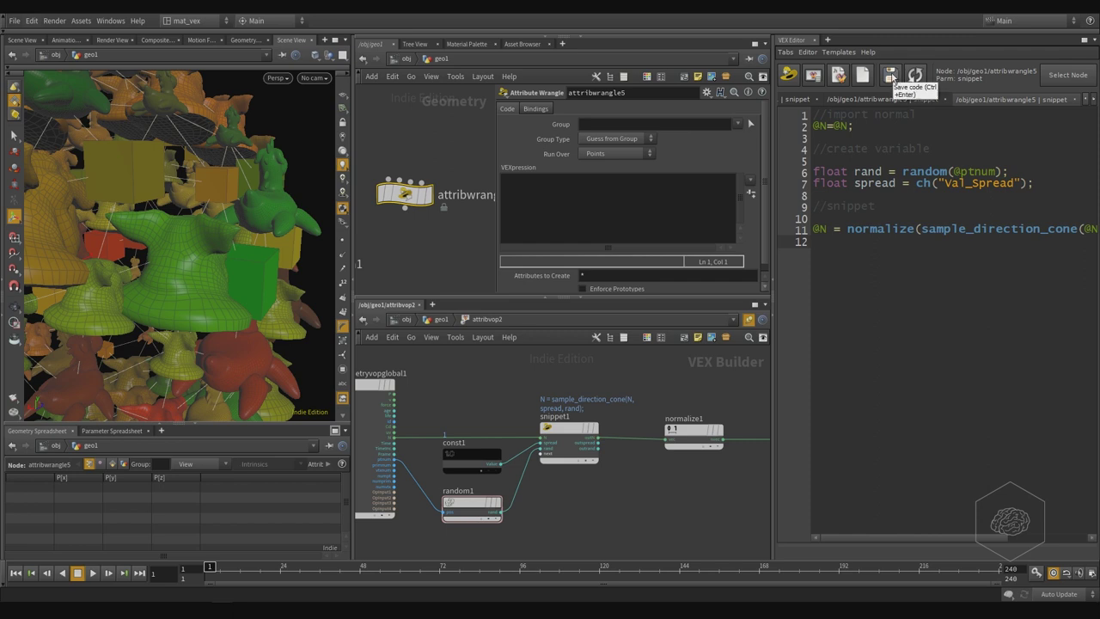
left_click(892, 76)
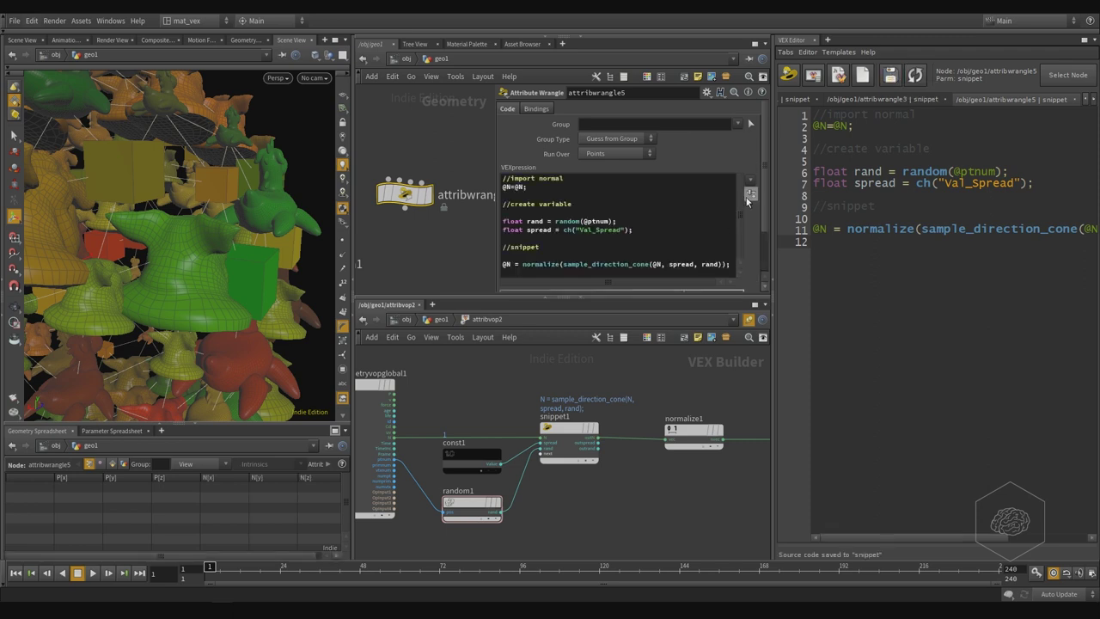
- Hide the VEX Editor and VEX Builder panes to enlarge the geo1 network view
left_click(704, 225)
scroll(704, 224, "down", 2)
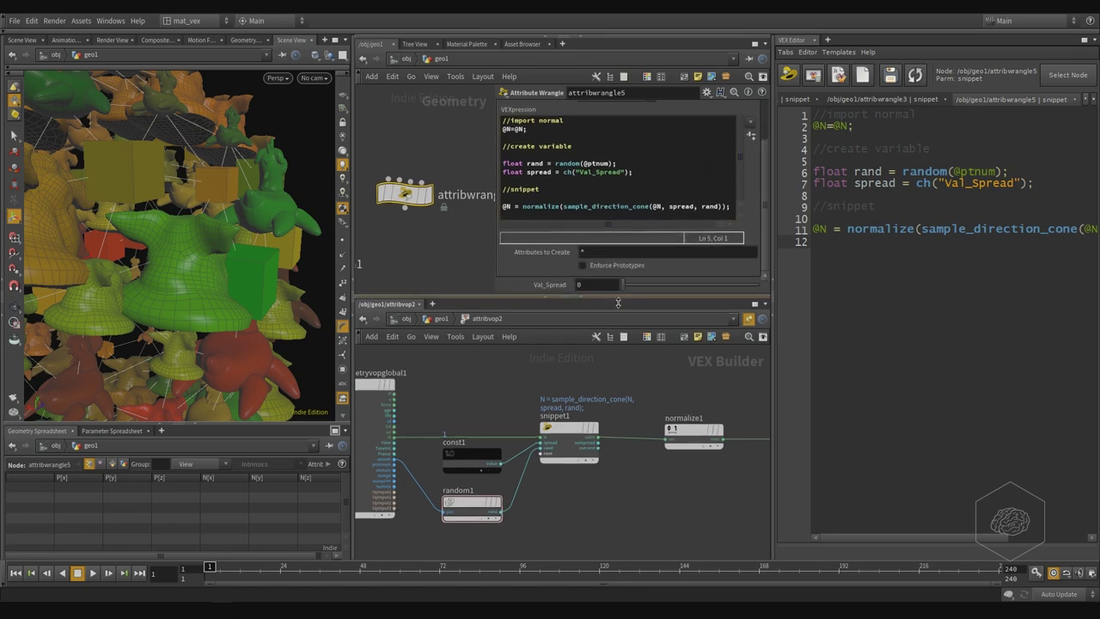
left_click_drag(618, 299, 622, 324)
left_click(773, 318)
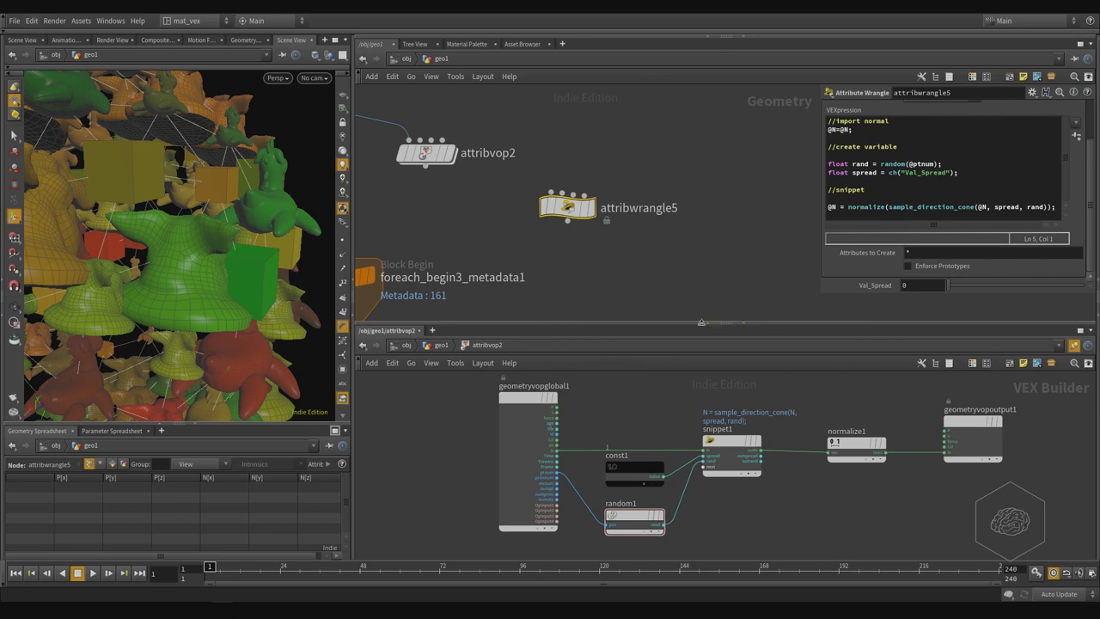
left_click(738, 325)
middle_click_drag(616, 248, 698, 292)
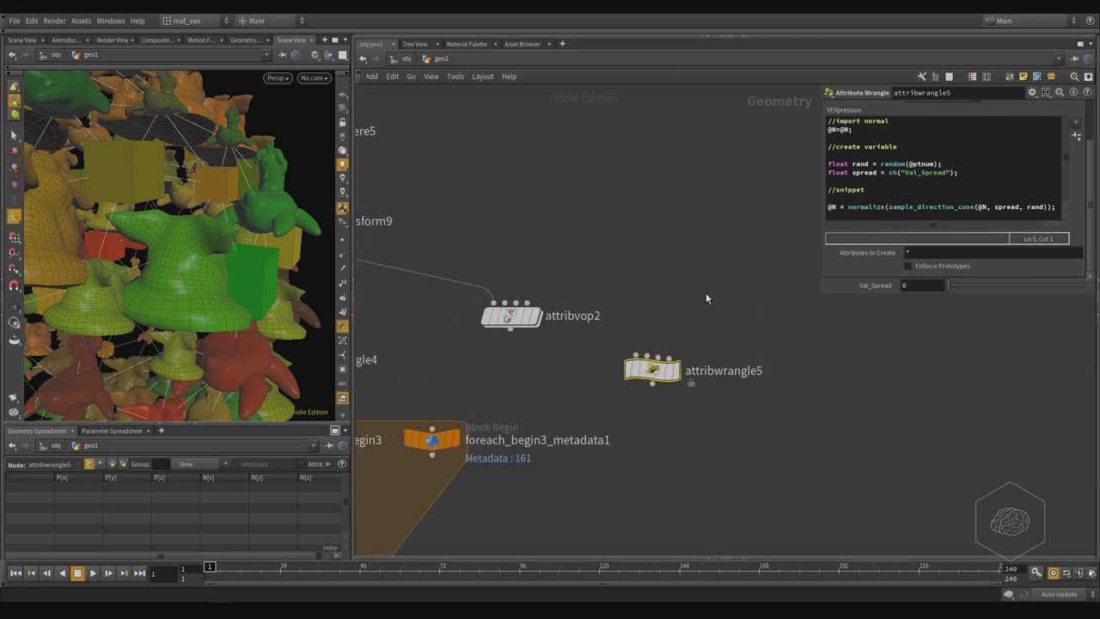
middle_click_drag(649, 330, 821, 342)
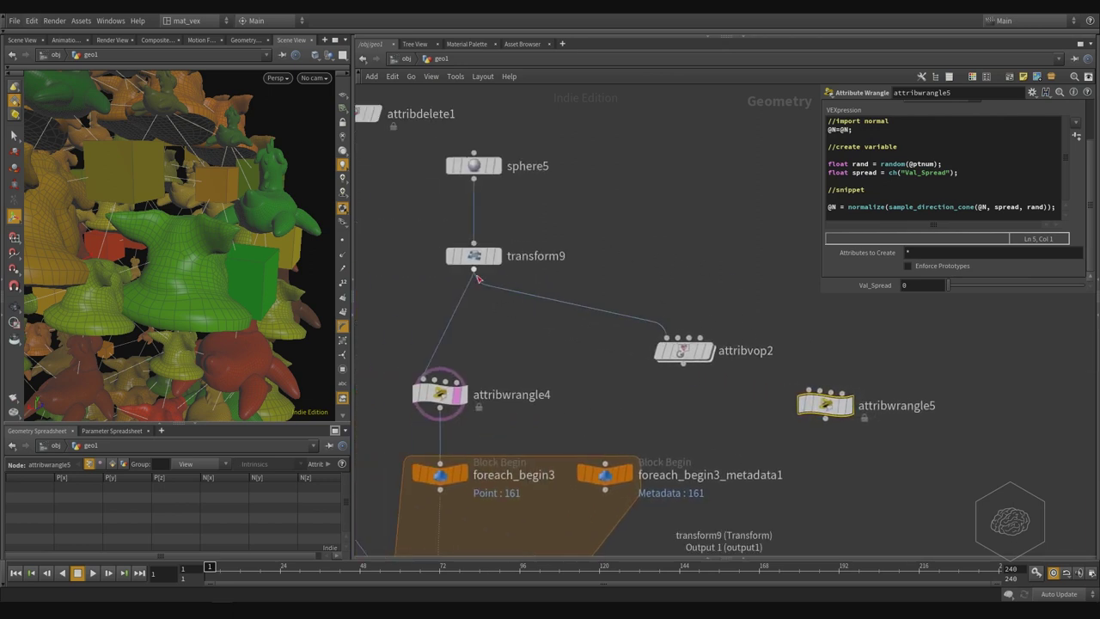
- Wire transform9 into attribwrangle5 and make attribwrangle5 the displayed node
left_click(473, 271)
left_click(786, 381)
mouse_move(760, 466)
middle_mouse_down()
mouse_move(653, 361)
mouse_move(813, 380)
middle_mouse_up()
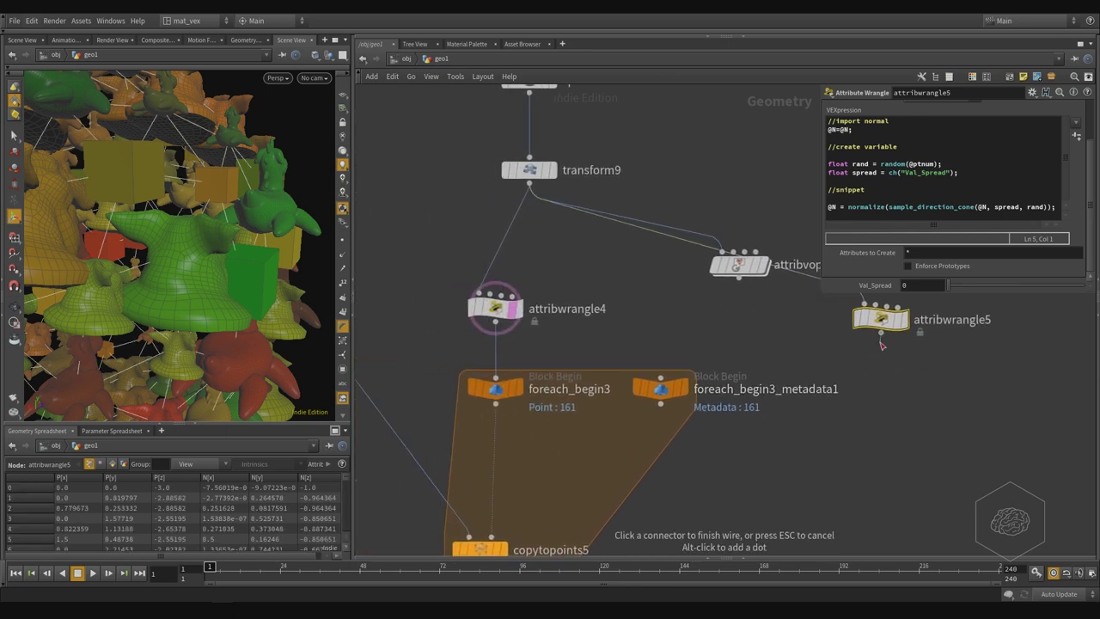
middle_click_drag(883, 344, 670, 358)
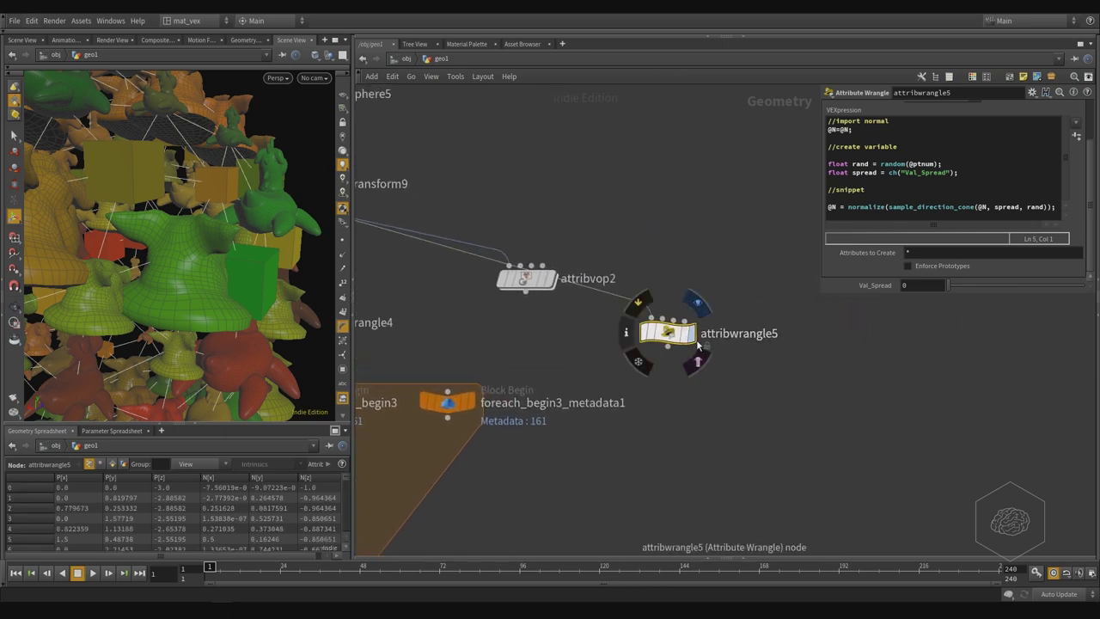
left_click(697, 302)
left_click_drag(673, 333, 705, 329)
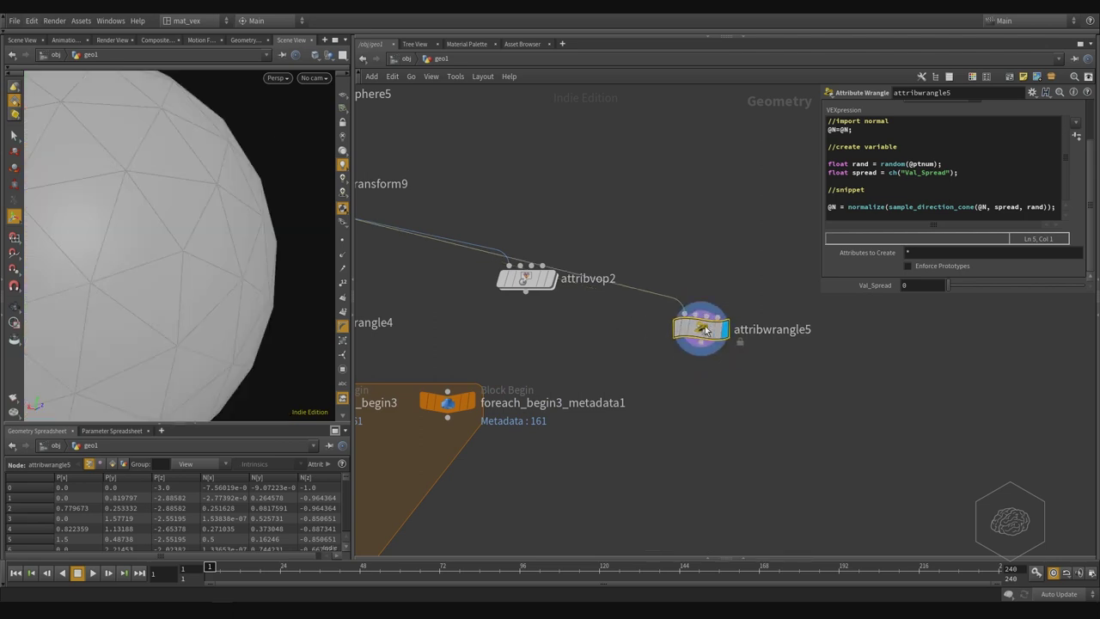
- Show point normals on the sphere and test Val_Spread at 0.8 before resetting it to 0
left_click(343, 255)
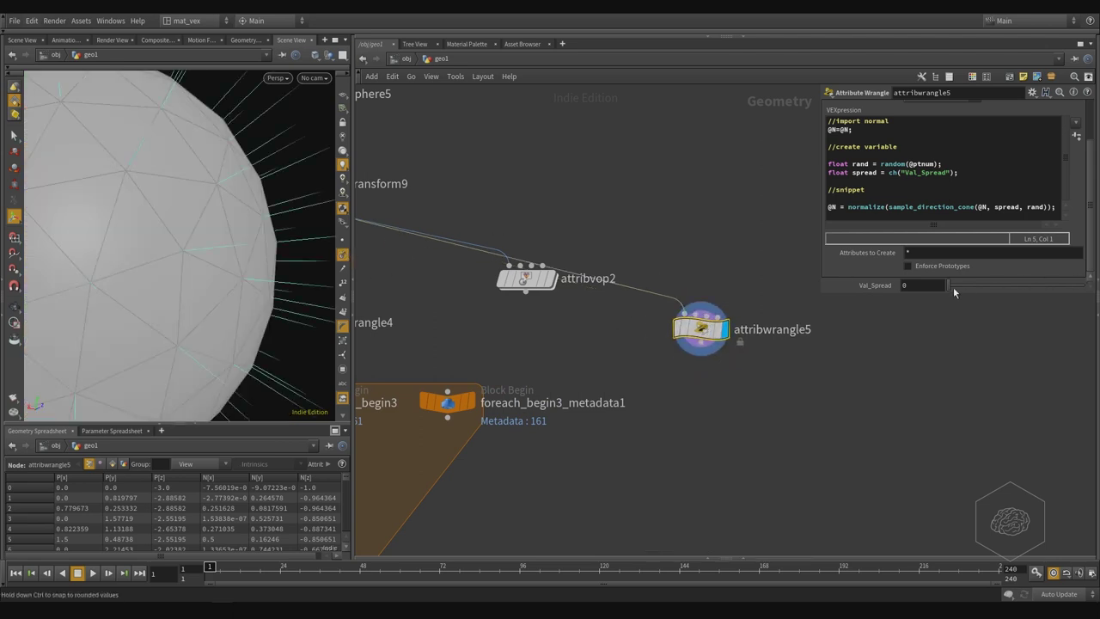
mouse_move(949, 285)
left_mouse_down()
mouse_move(956, 294)
mouse_move(895, 289)
mouse_move(970, 289)
mouse_move(943, 295)
left_mouse_up()
middle_click_drag(737, 192, 738, 221)
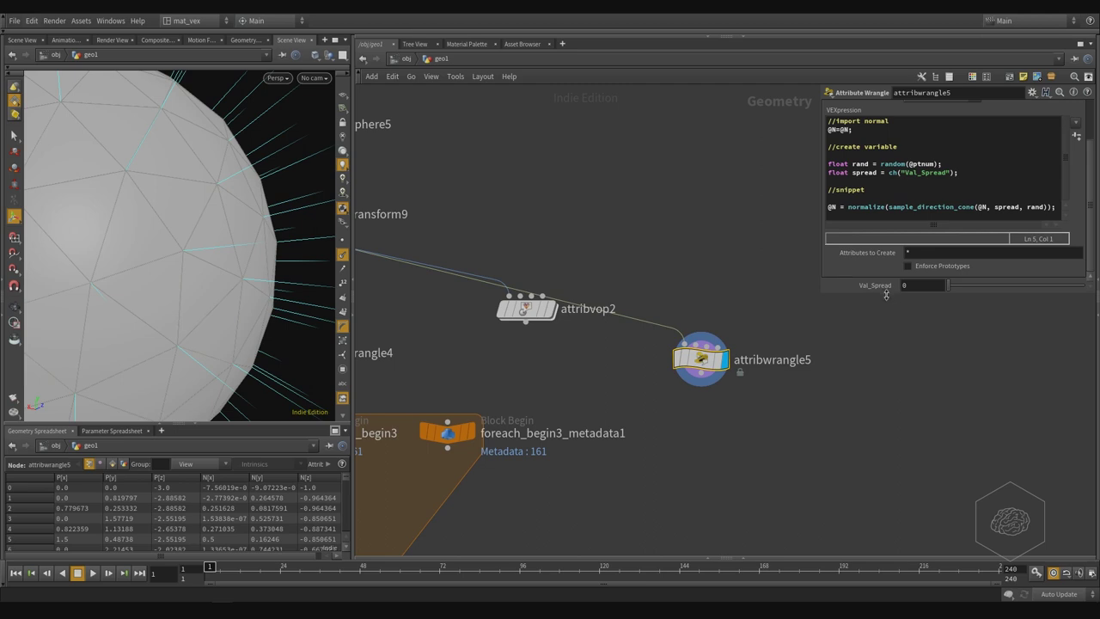
- Select attribwrangle5's VEX code, then select attribwrangle4 to show its code
scroll(881, 314, "up", 3)
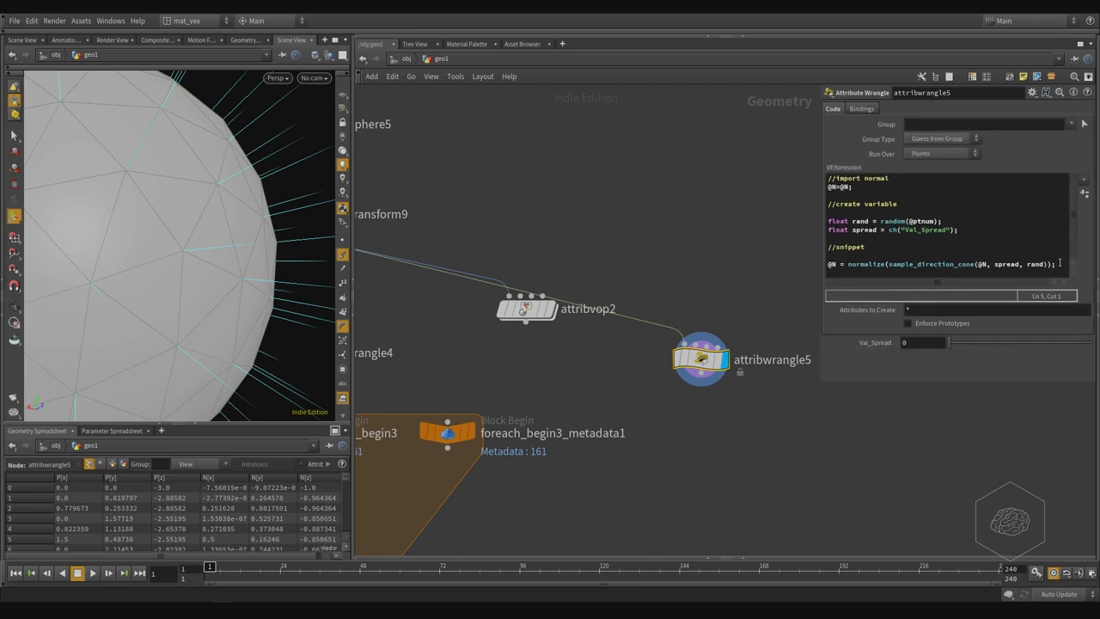
left_click_drag(1061, 263, 828, 176)
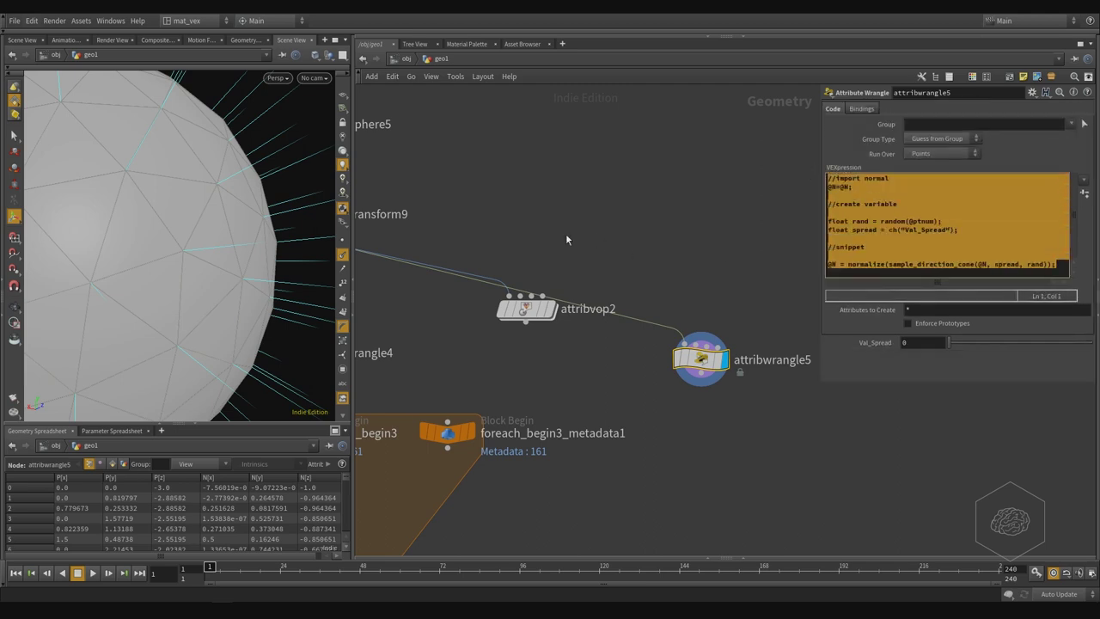
middle_click_drag(566, 233, 669, 304)
left_click_drag(633, 321, 490, 379)
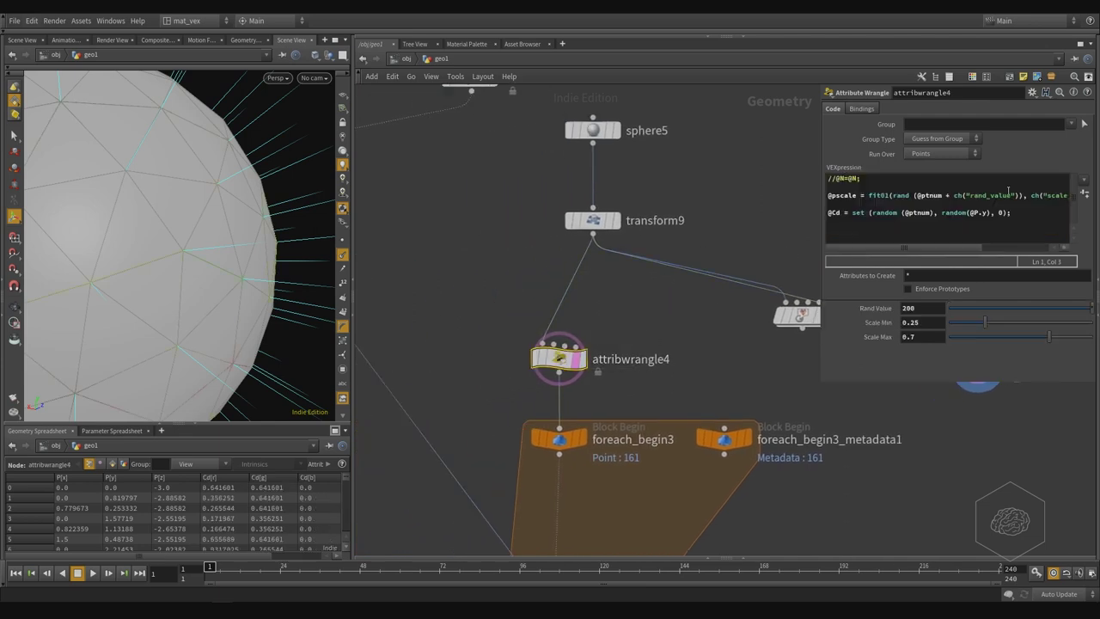
left_click(1029, 213)
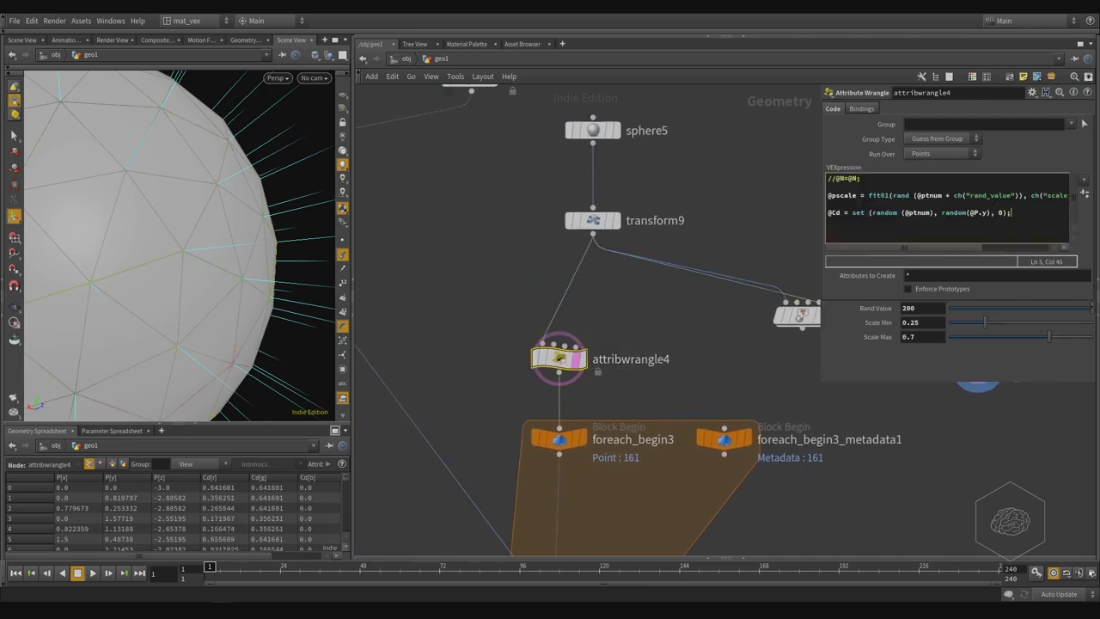
key("Return")
key("Return")
type("//import normal @N=@N;  //create variable  float rand = random(@ptnum); float spread = ch(\"Val_Spread\");  //snippet  @N = normalize(sample_direction_cone(@N, spread, rand));")
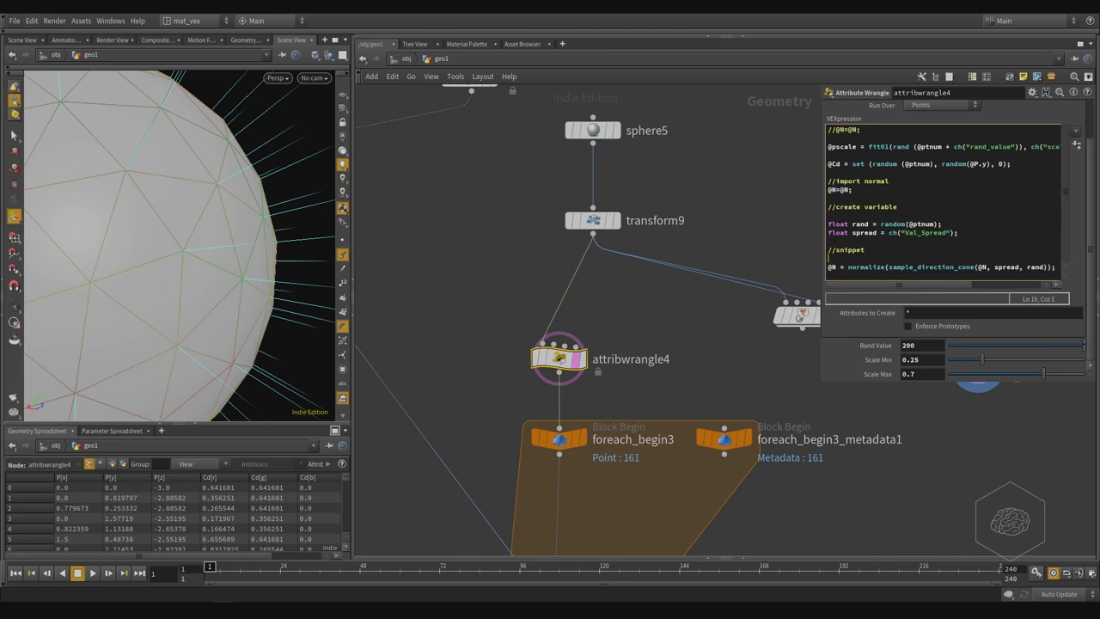
- Delete the old '//@N=@N;' line and the leftover blank line
left_click(1013, 163)
left_click(829, 138)
left_click(829, 138)
key("shift+Left")
key("shift+Left")
key("Delete")
key("shift+Down")
key("shift+Down")
key("Delete")
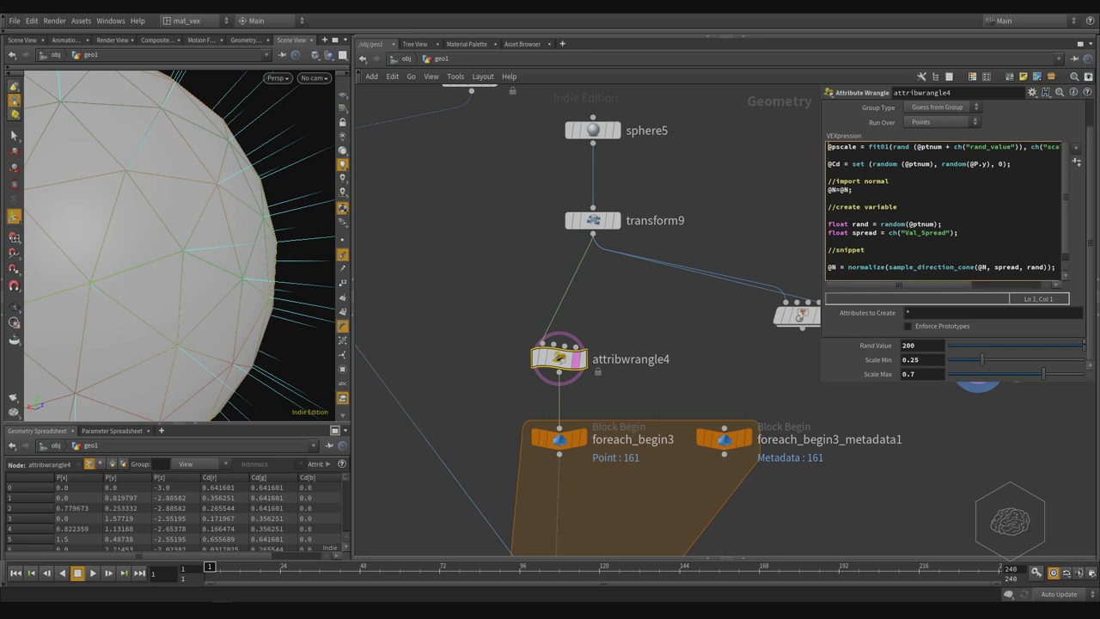
left_click(829, 171)
key("Up")
key("Up")
key("Up")
key("Down")
key("Down")
key("Return")
key("Up")
key("Up")
key("Return")
key("Up")
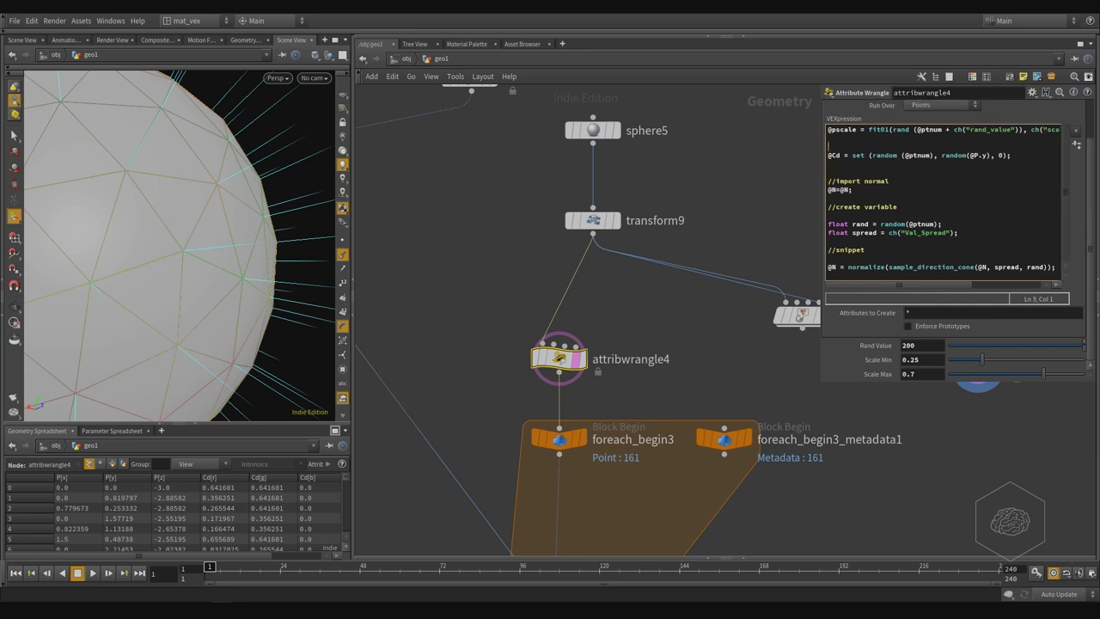
type("//")
type("create pscale operato")
type("random colo")
type("r")
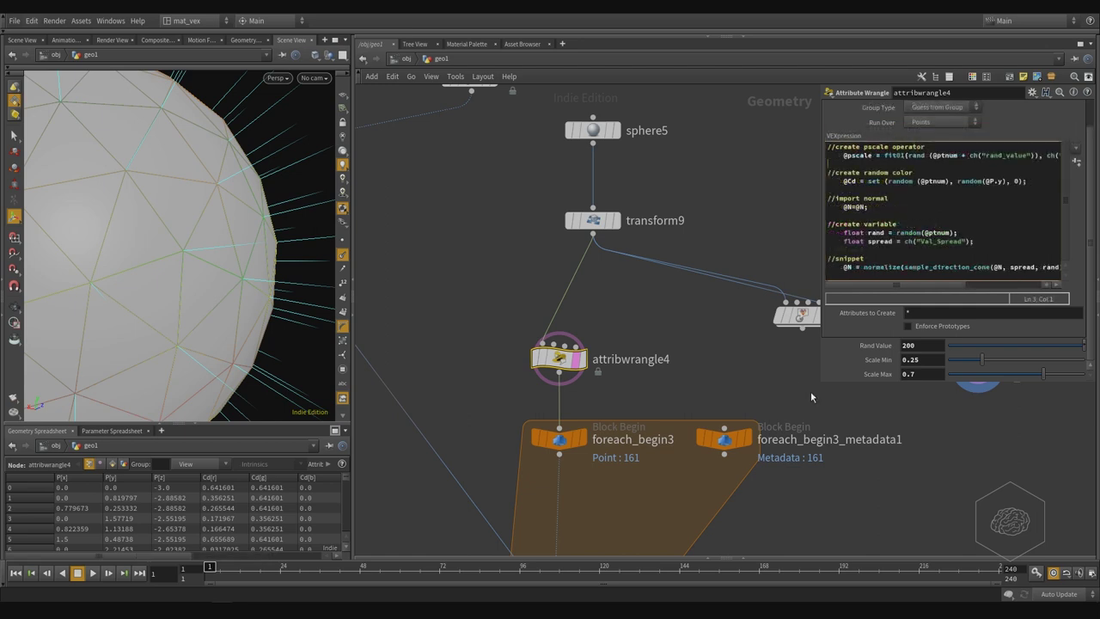
- Create the Val Spread spare parameter from the code and enlarge the parameter area
left_click_drag(842, 383, 842, 414)
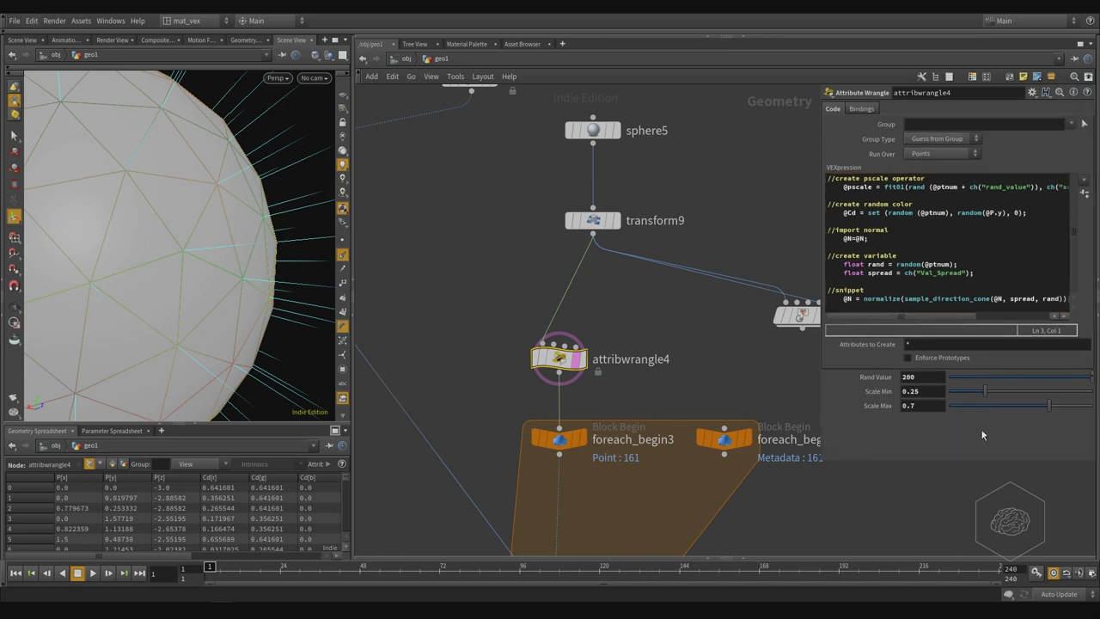
left_click(1085, 193)
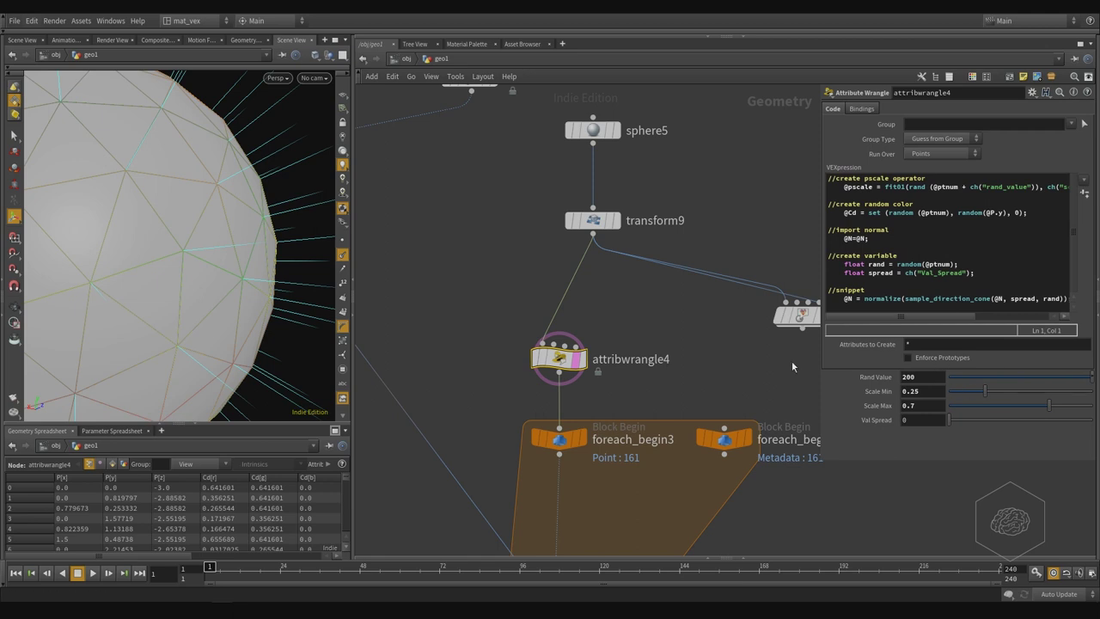
left_click_drag(821, 388, 656, 397)
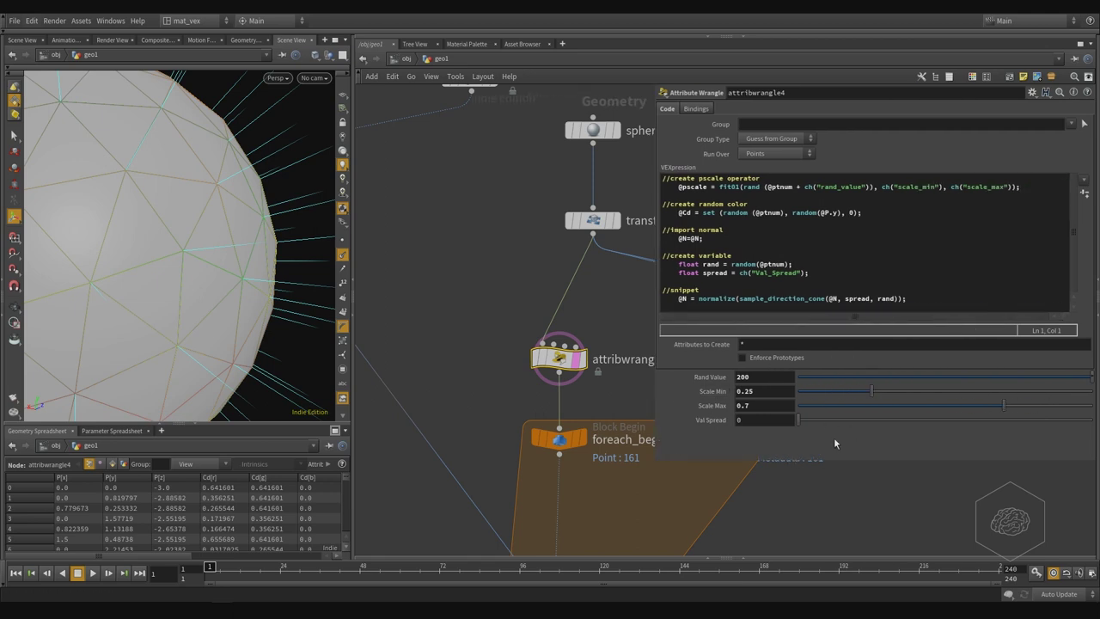
- Open attribwrangle4's Edit Parameter Interface from the gear menu, shift it left, and choose the Folder type
left_click(1033, 92)
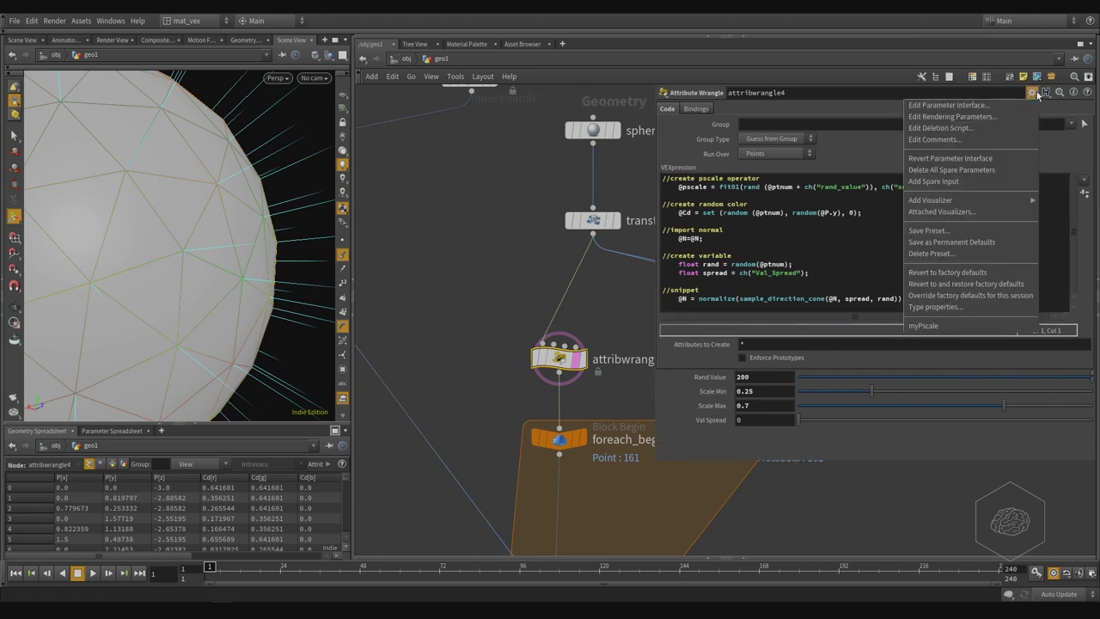
left_click(985, 106)
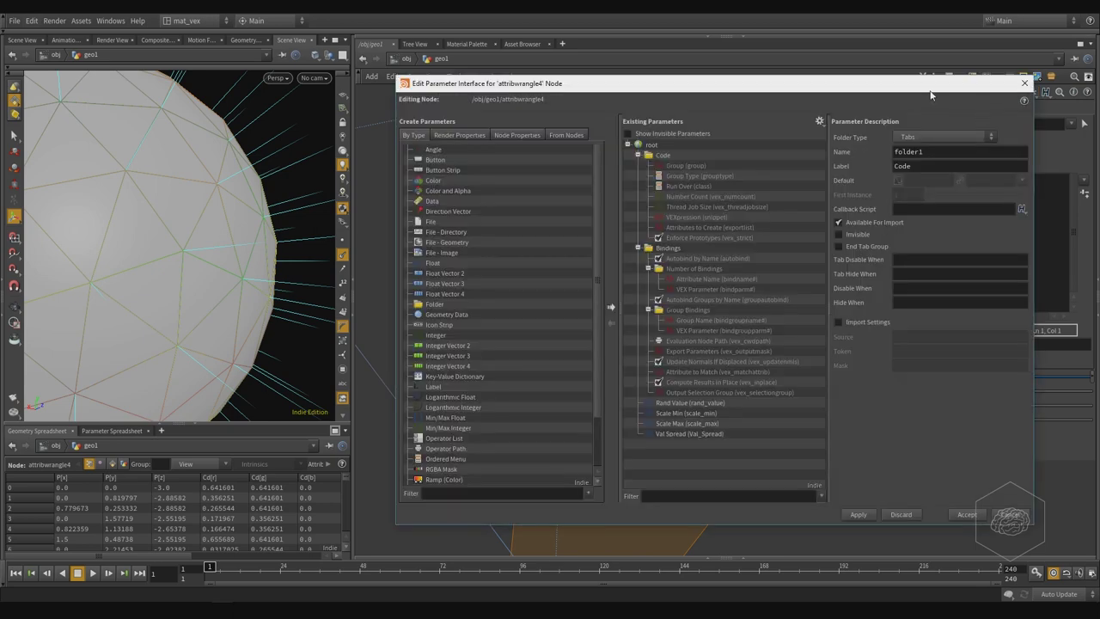
left_click_drag(930, 86, 575, 87)
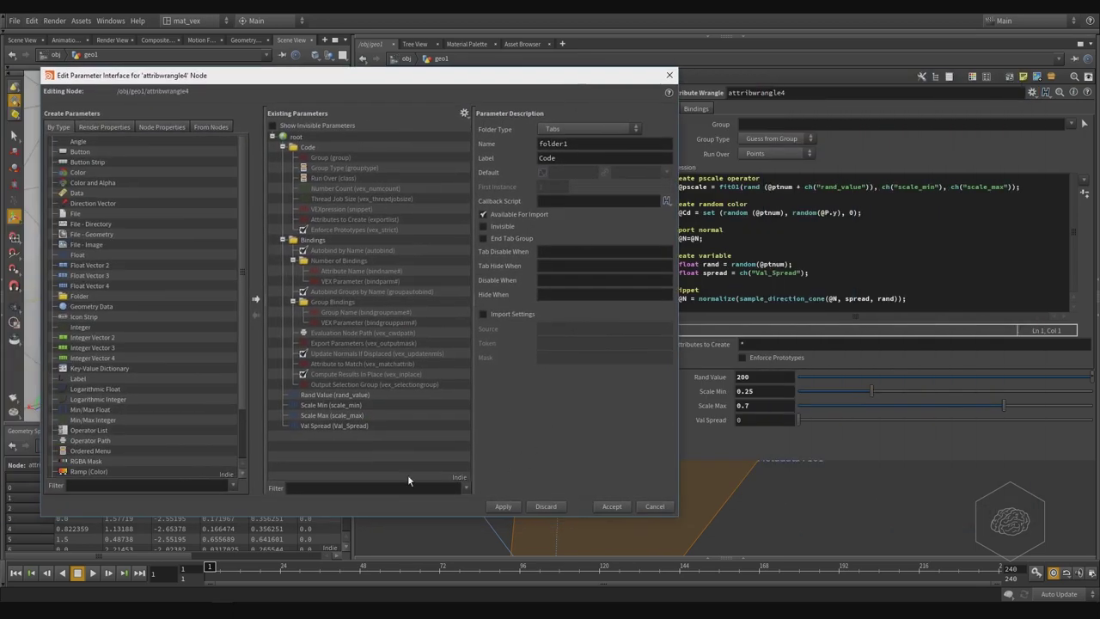
left_click(327, 394)
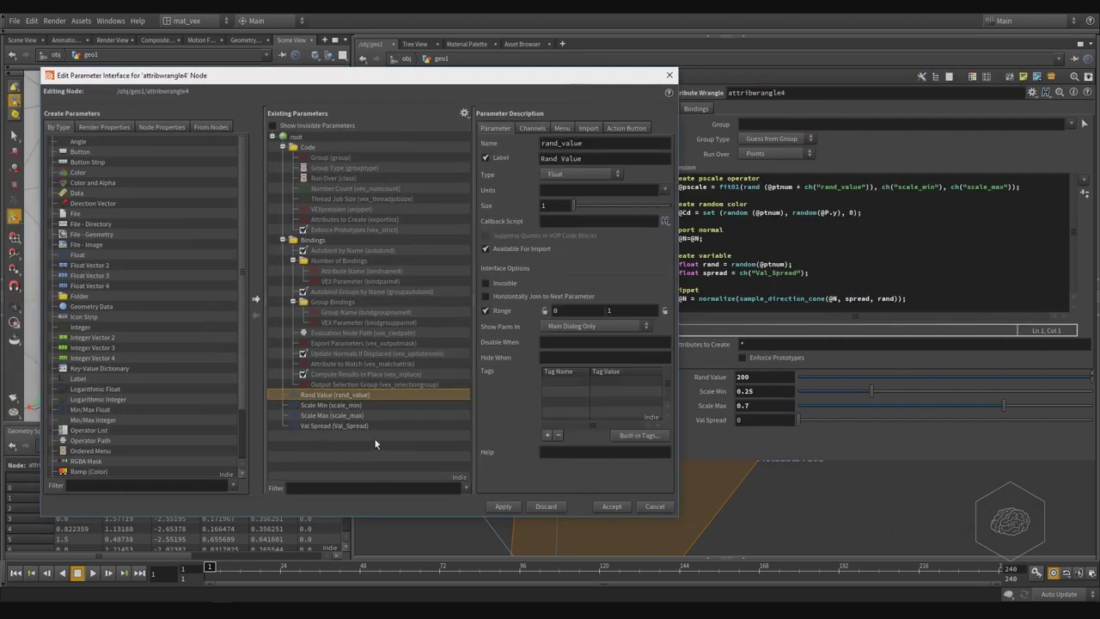
left_click(307, 147)
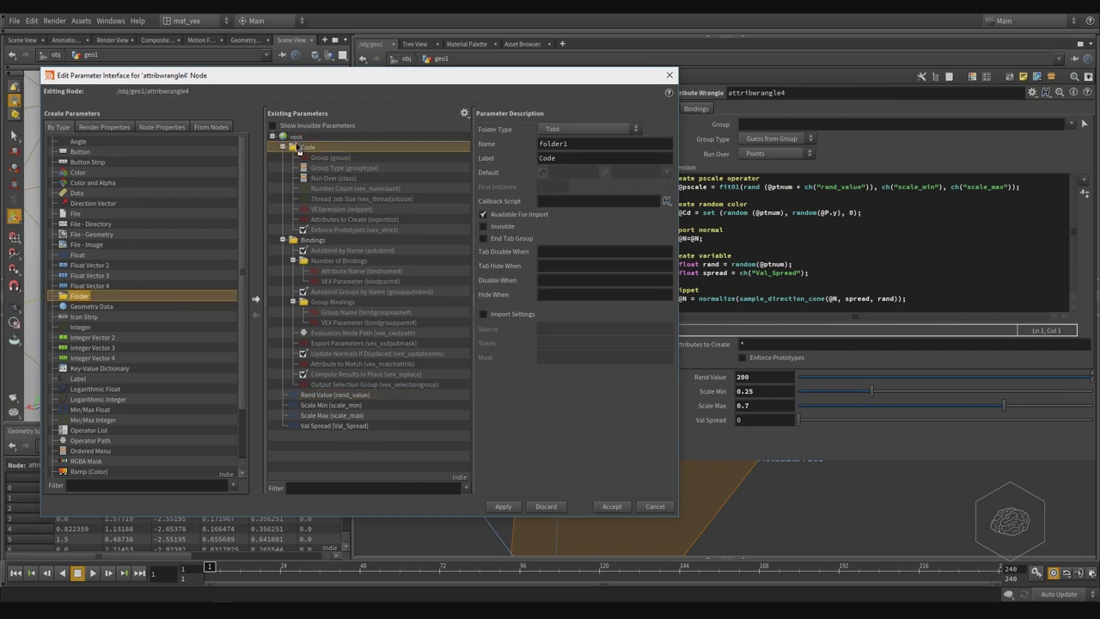
- Add a new folder to the existing parameters and name it Scale_Control
left_click_drag(79, 296, 333, 431)
double_click(320, 436)
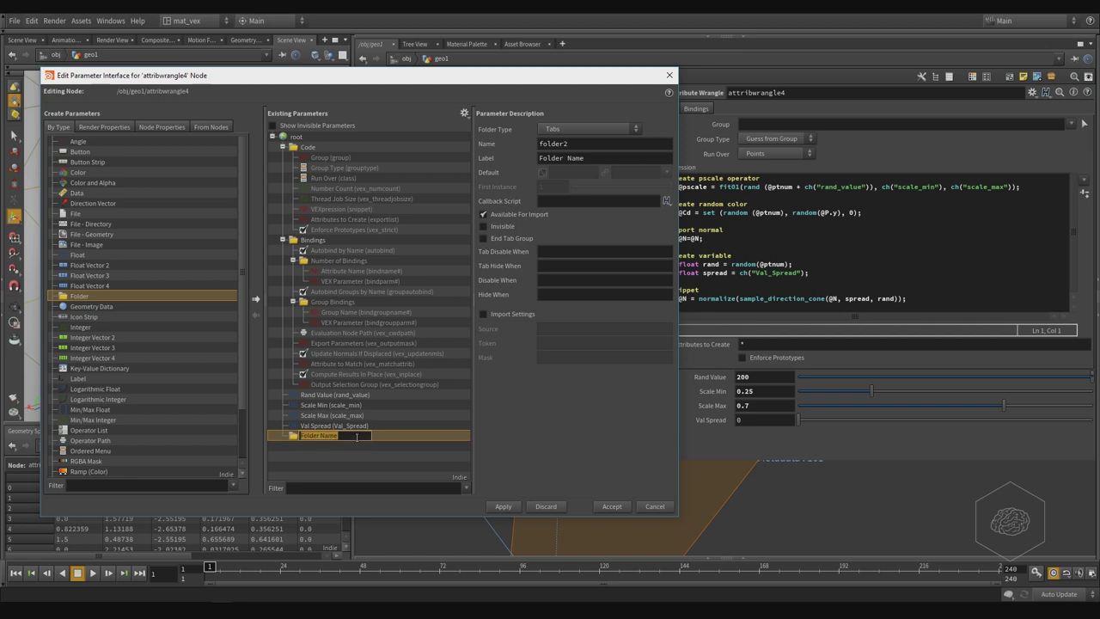
type("Ran")
type("dom")
key("BackSpace")
key("BackSpace")
key("BackSpace")
type("cal")
key("BackSpace")
key("BackSpace")
key("BackSpace")
type("Cont")
key("Return")
- Move Rand Value, Scale Min and Scale Max into Scale_Control, leaving Val Spread below it
left_click(335, 404)
left_click(338, 415, "shift")
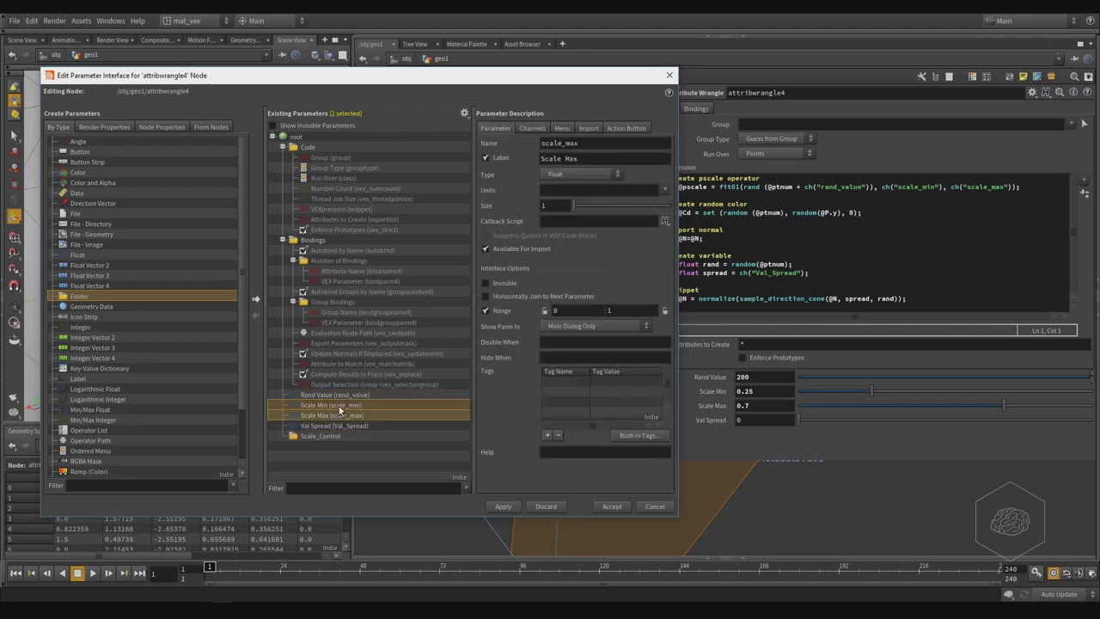
left_click(339, 398, "ctrl")
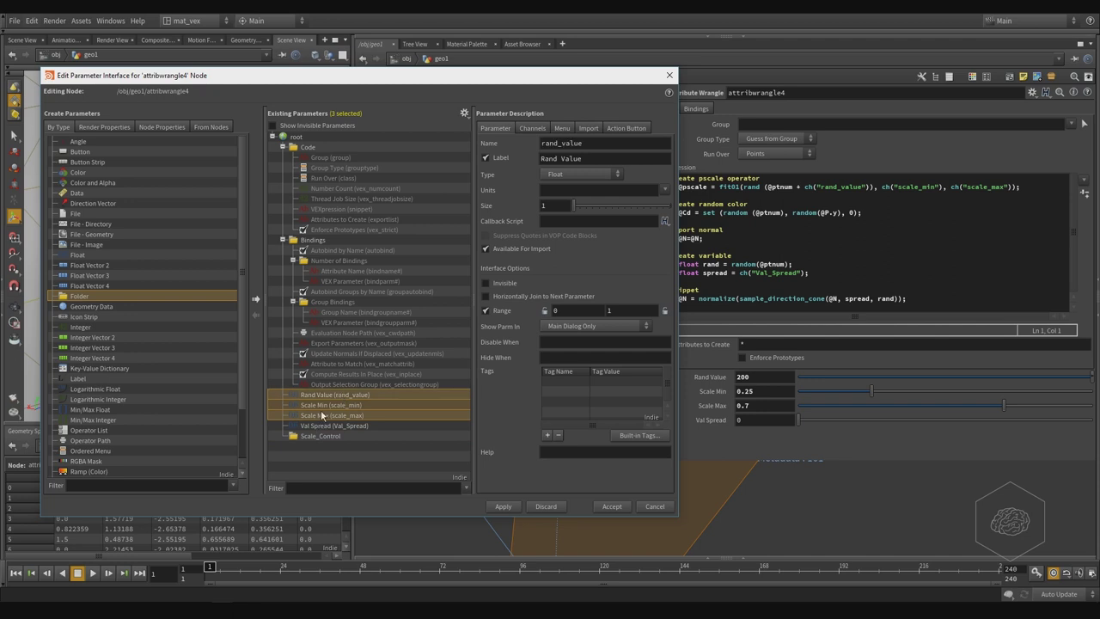
left_click_drag(321, 413, 322, 435)
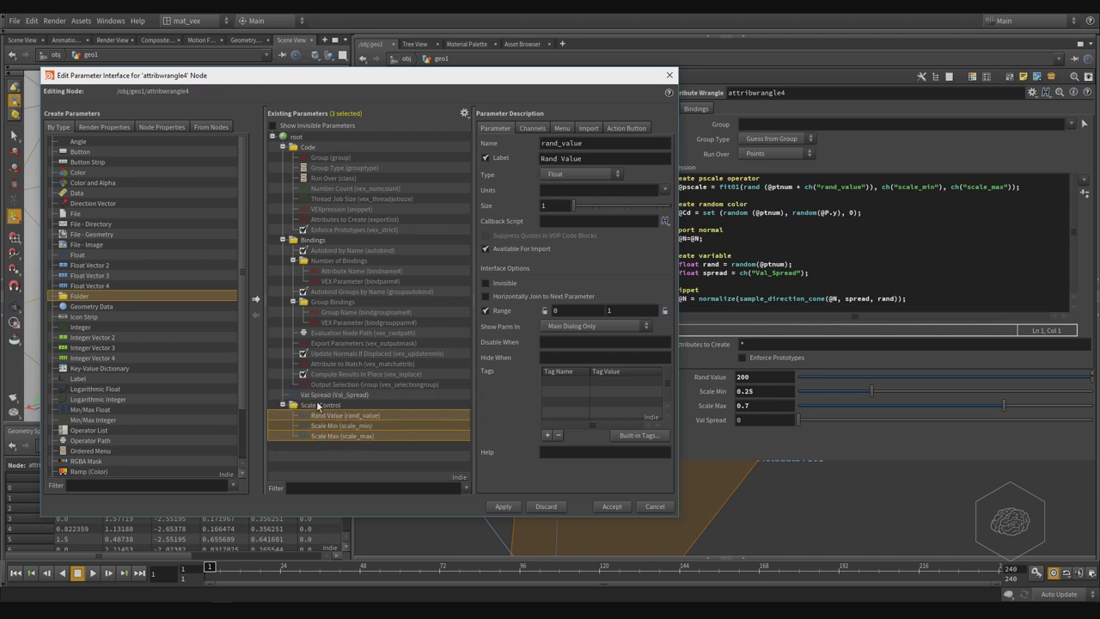
left_click_drag(318, 395, 316, 446)
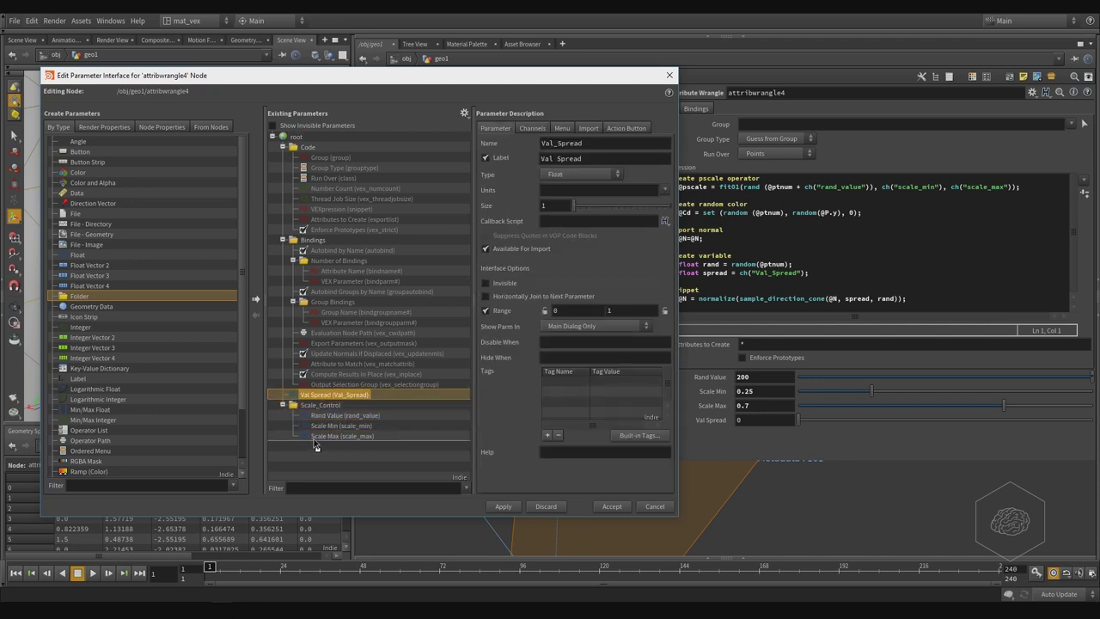
left_click_drag(315, 446, 299, 438)
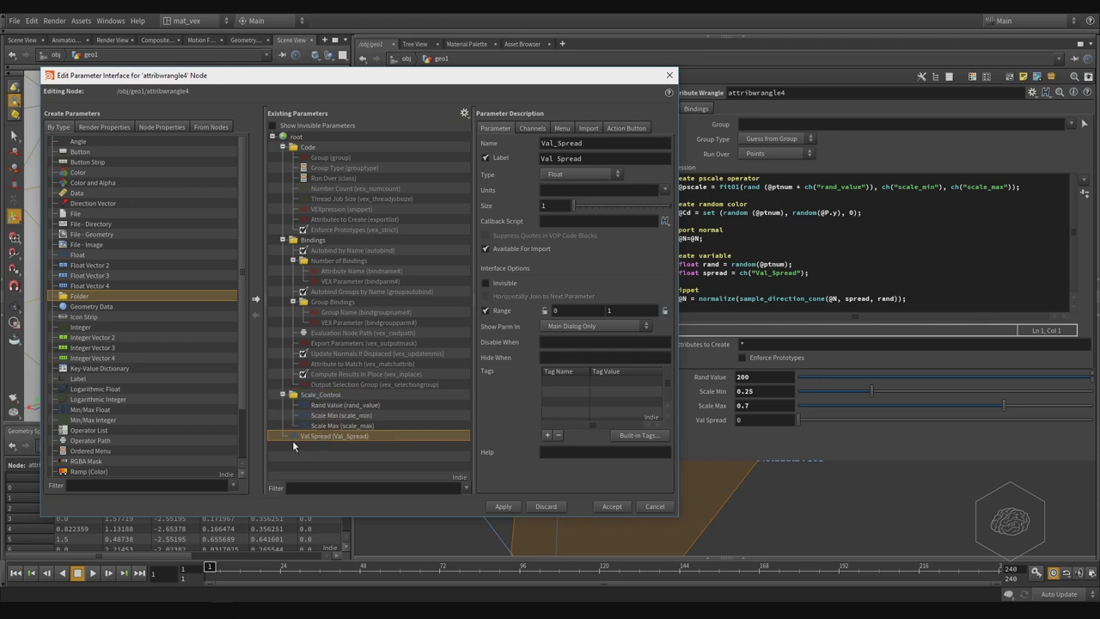
- Set the Scale_Control folder's type to Simple
left_click(336, 395)
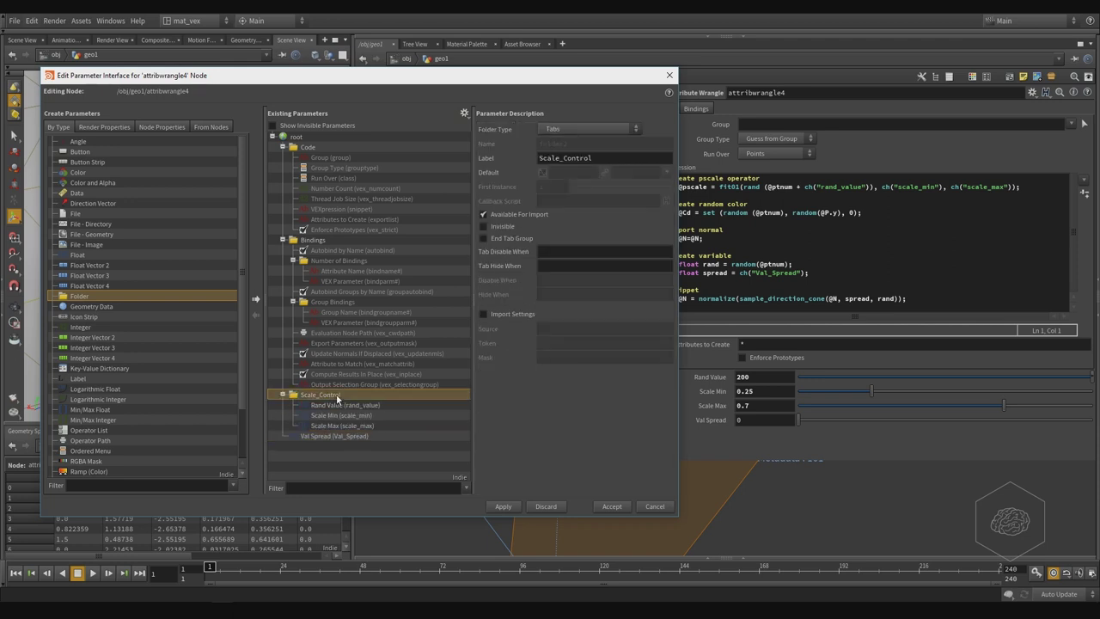
left_click(564, 129)
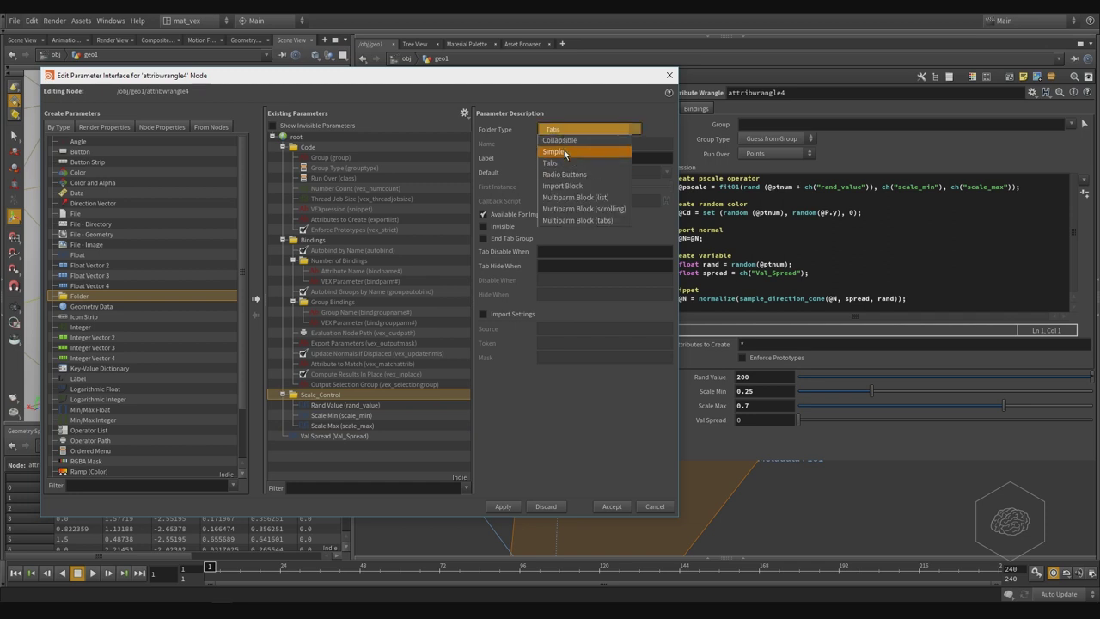
left_click(565, 153)
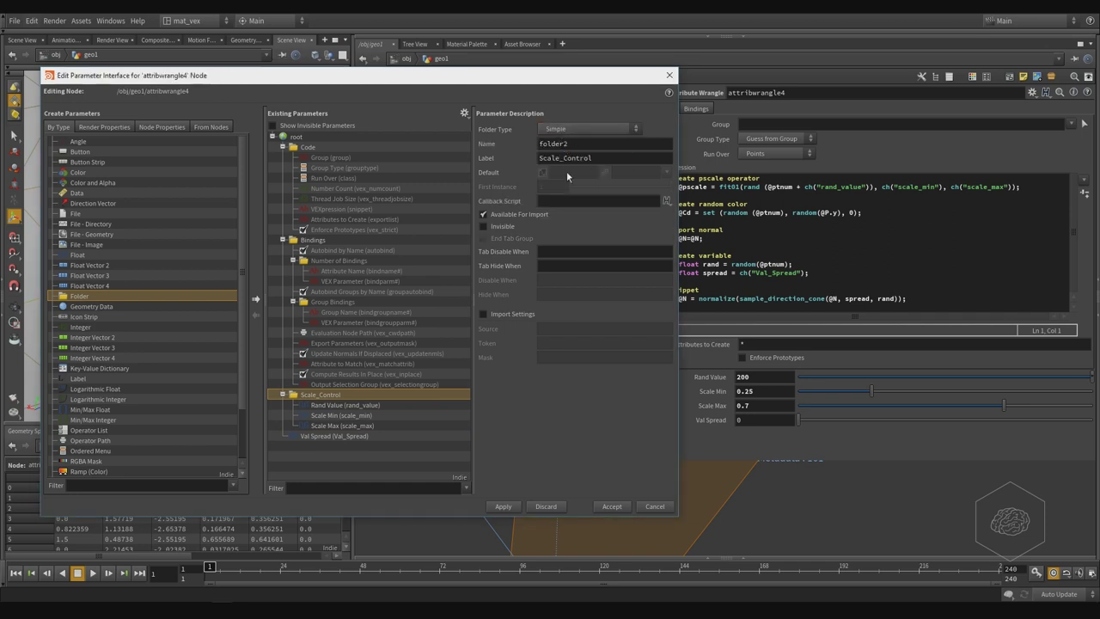
- Copy the Scale_Control label into the folder's Name field, then apply and accept the changes
double_click(608, 155)
key("ctrl+c")
key("shift+Tab")
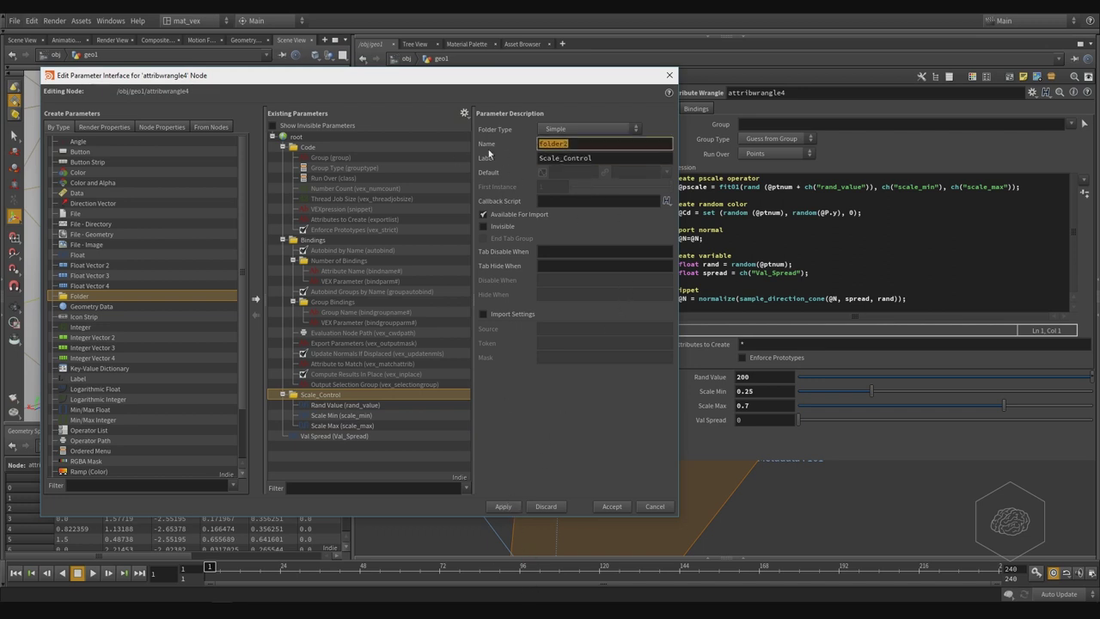
key("ctrl+v")
left_click(499, 508)
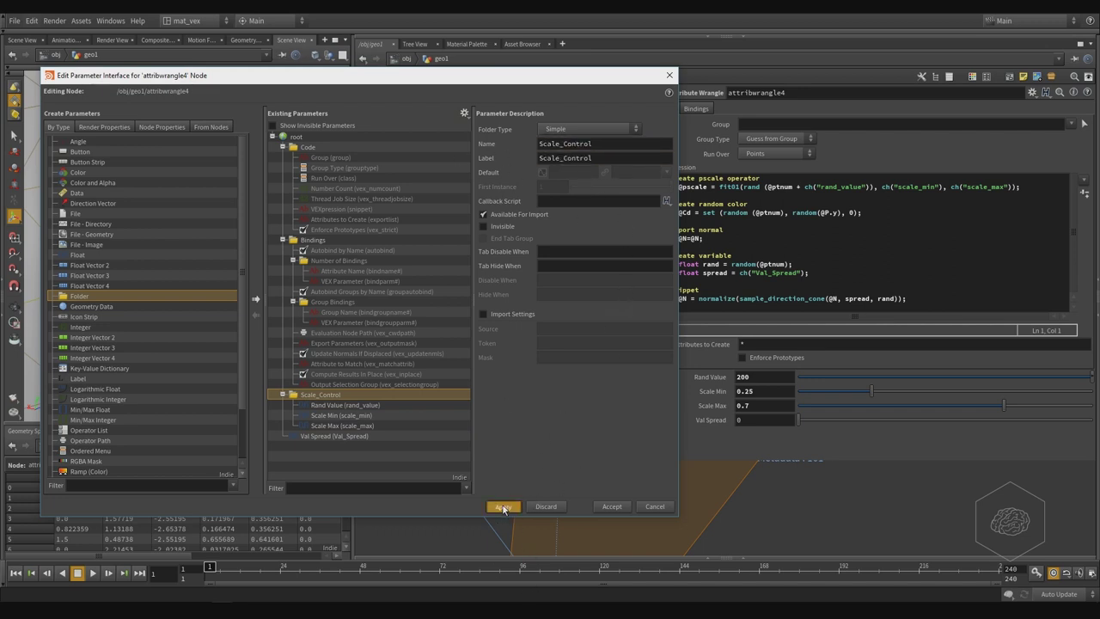
left_click(608, 506)
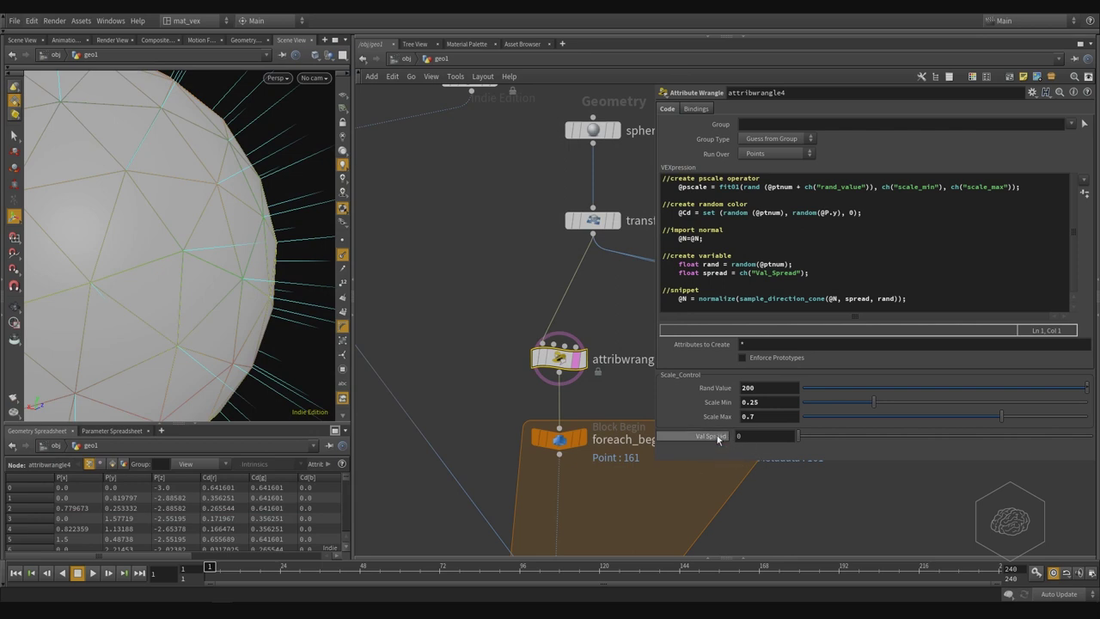
- Reopen the parameter interface editor and add a Normal_Direction folder holding Val Spread
left_click(1033, 92)
left_click(949, 105)
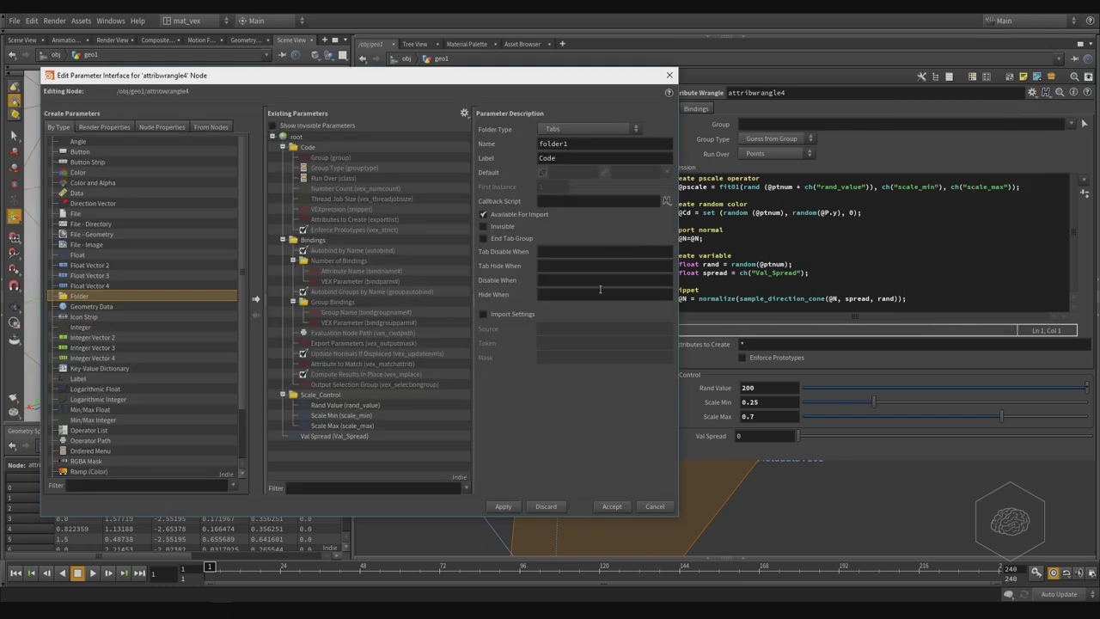
mouse_move(103, 296)
left_mouse_down()
mouse_move(303, 143)
mouse_move(327, 446)
left_mouse_up()
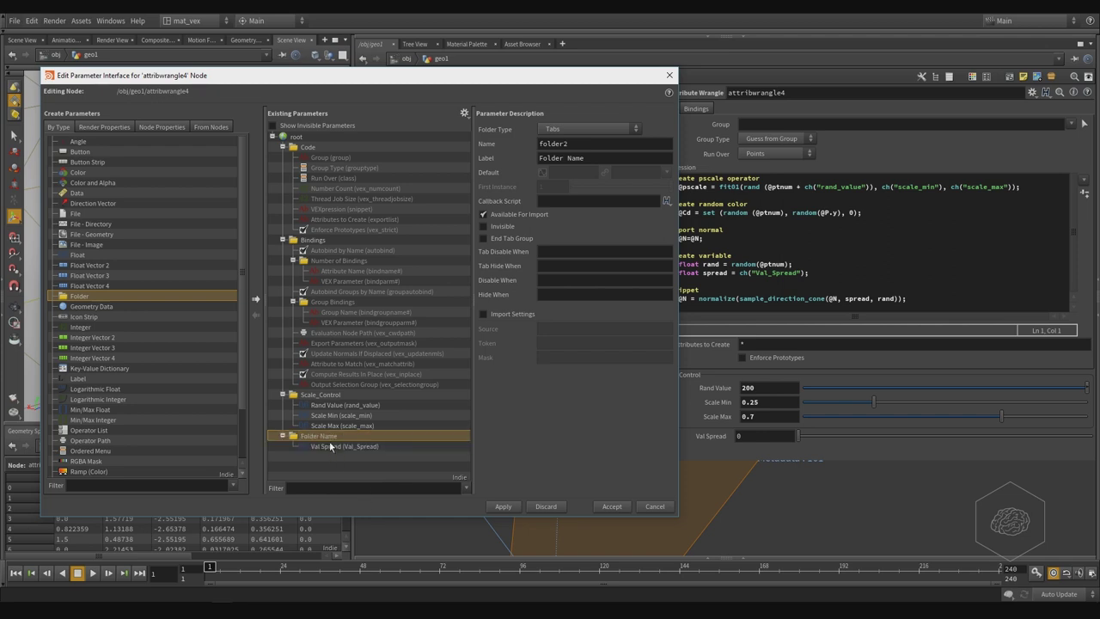
double_click(329, 436)
type("Normal_Direction")
key("Return")
- Make Normal_Direction a Simple folder and apply it to attribwrangle4
left_click_drag(610, 157, 535, 143)
left_click(604, 127)
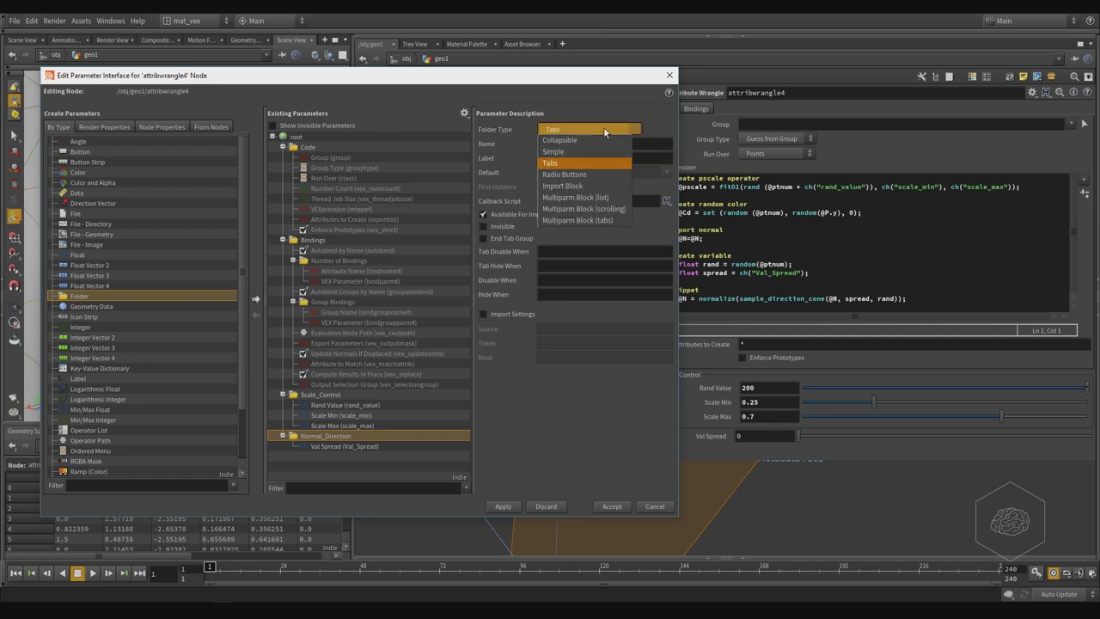
left_click(575, 152)
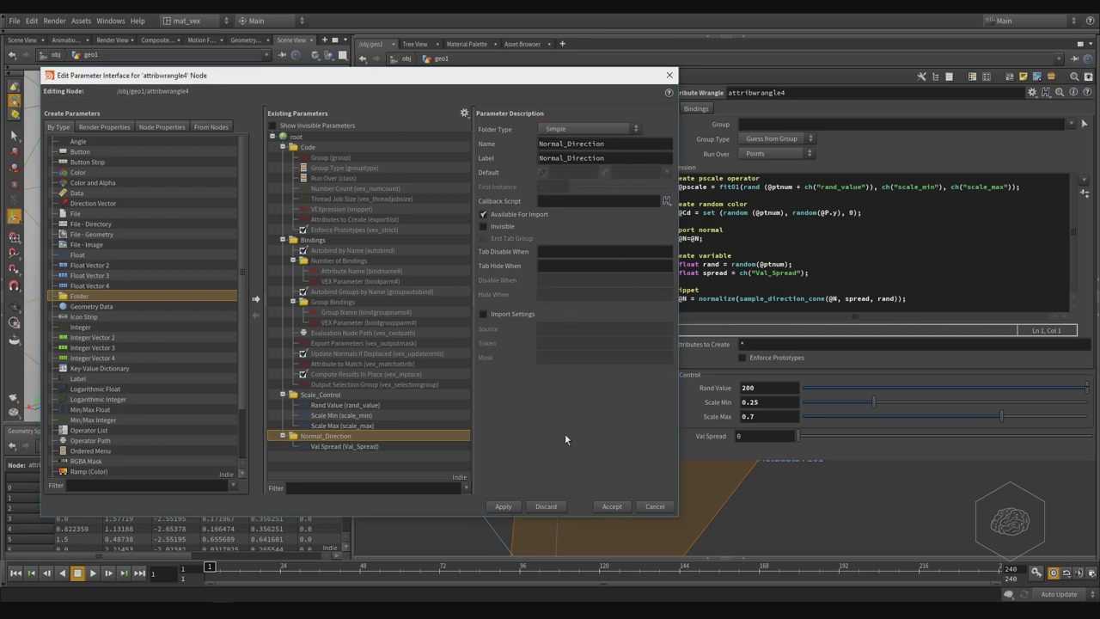
left_click(503, 506)
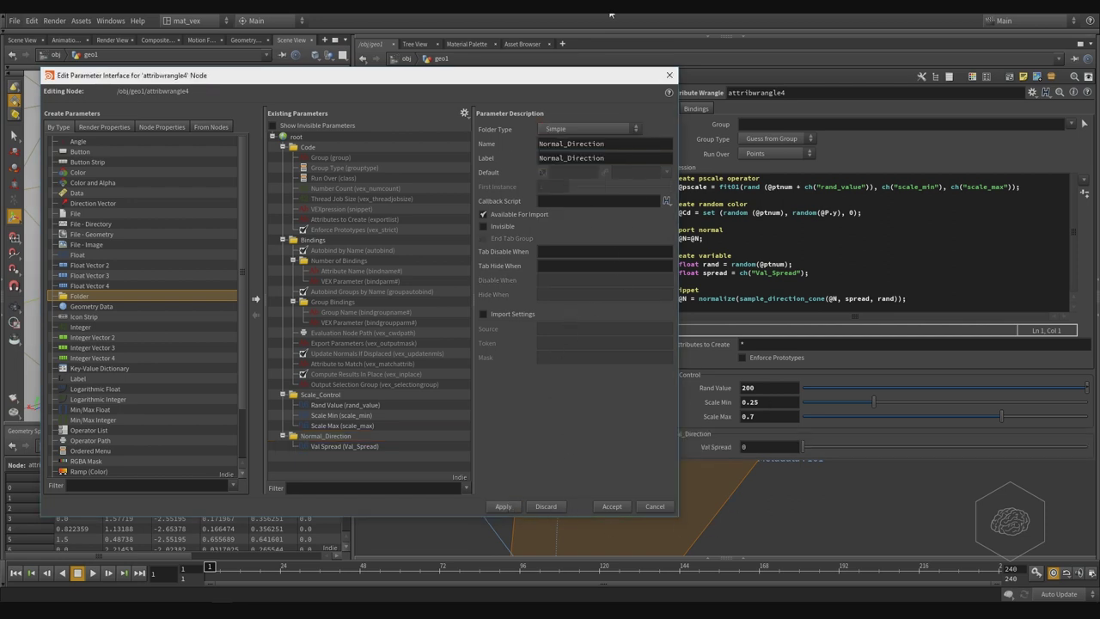
left_click_drag(580, 76, 385, 70)
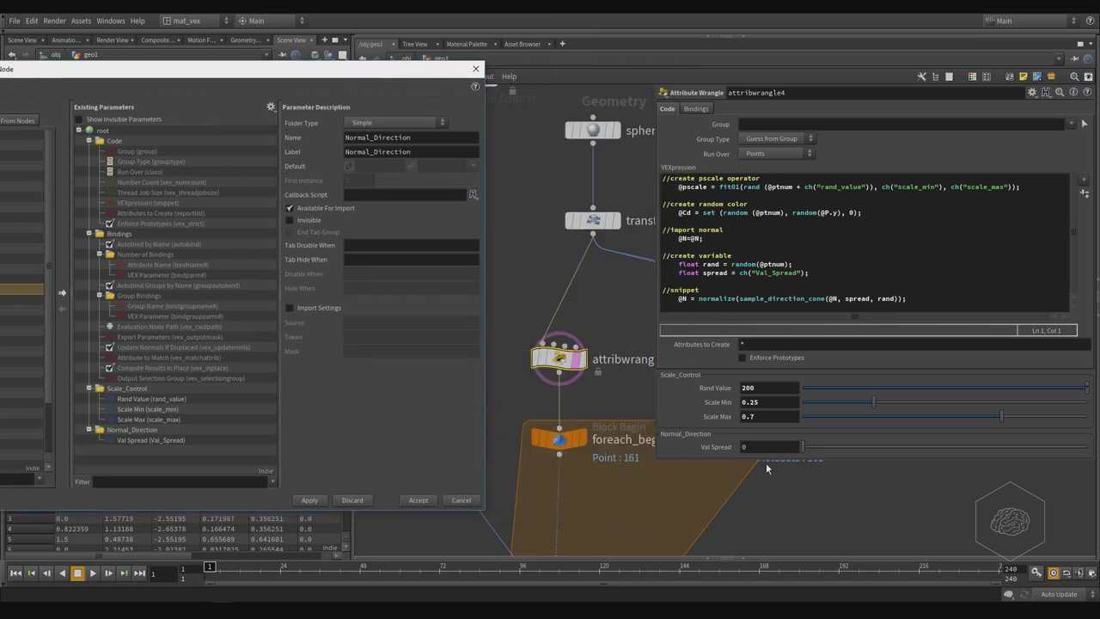
- Try Normal_Direction as a Collapsible folder, apply it, and expand it to show Val Spread
left_click_drag(766, 459, 760, 506)
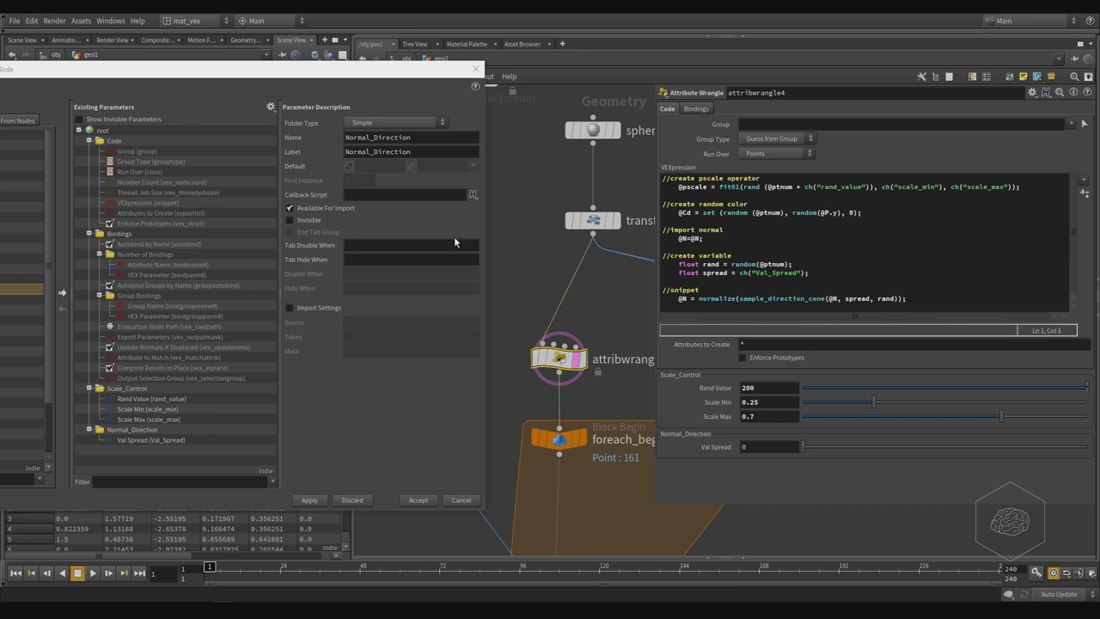
left_click(392, 121)
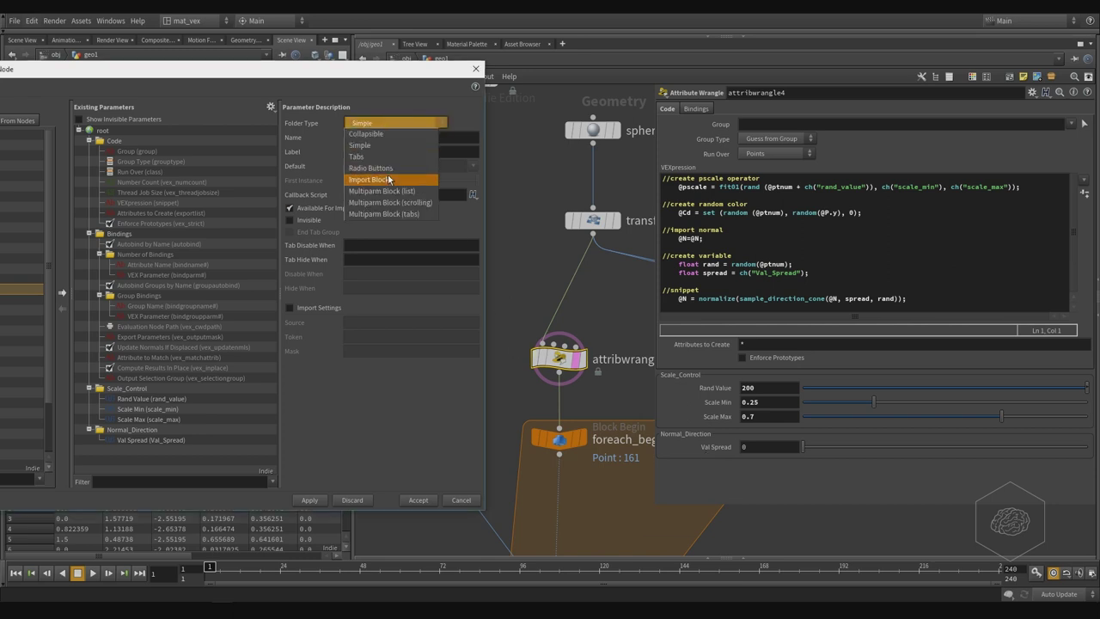
left_click(368, 134)
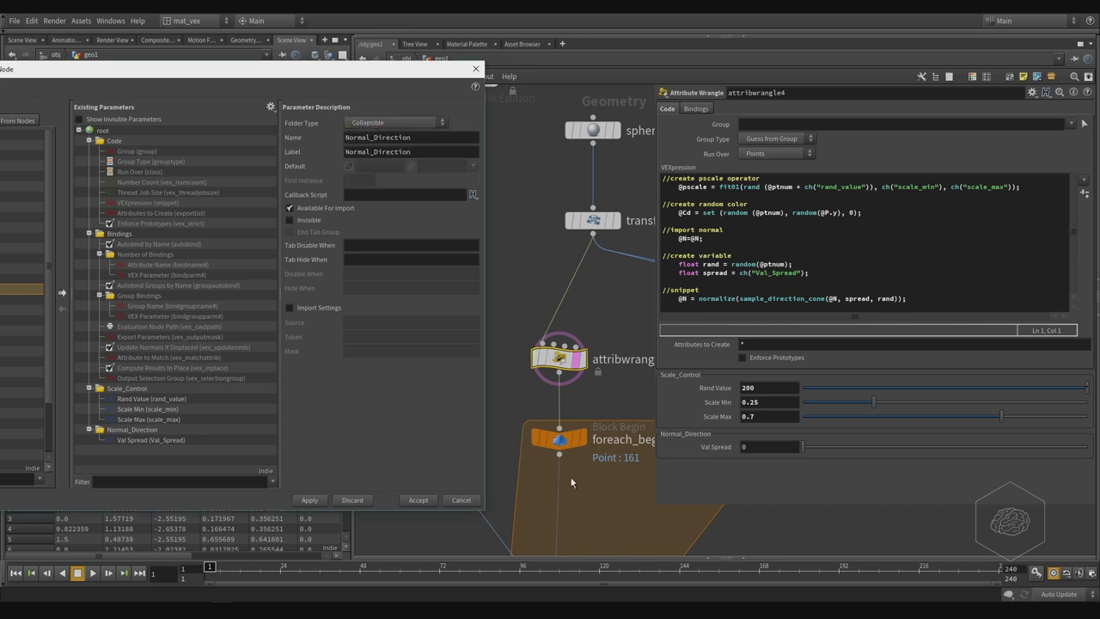
left_click(309, 501)
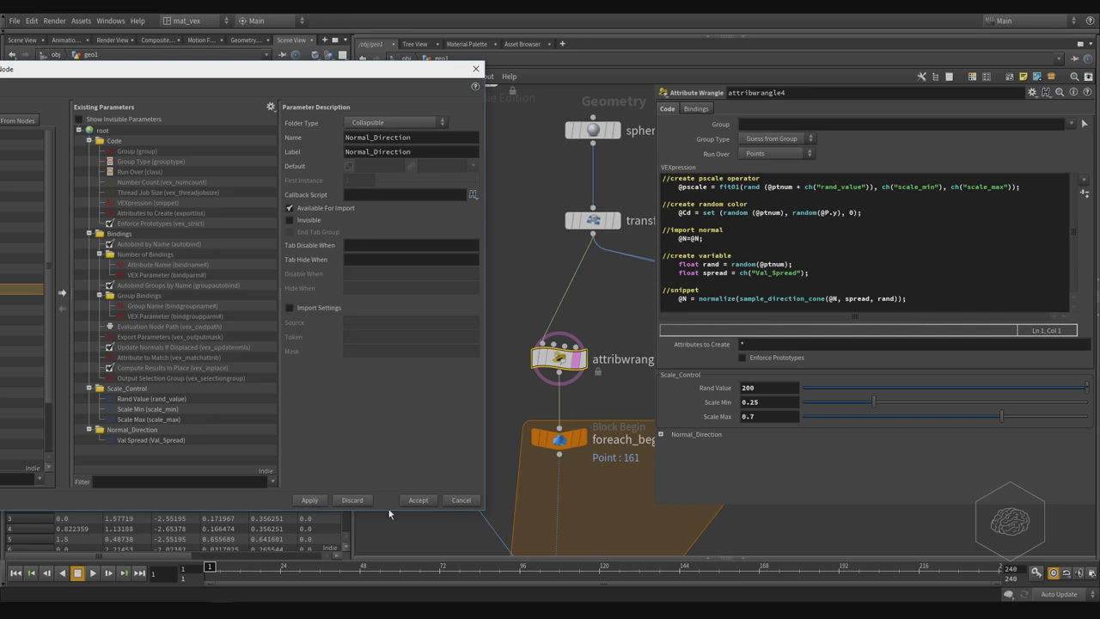
left_click(661, 434)
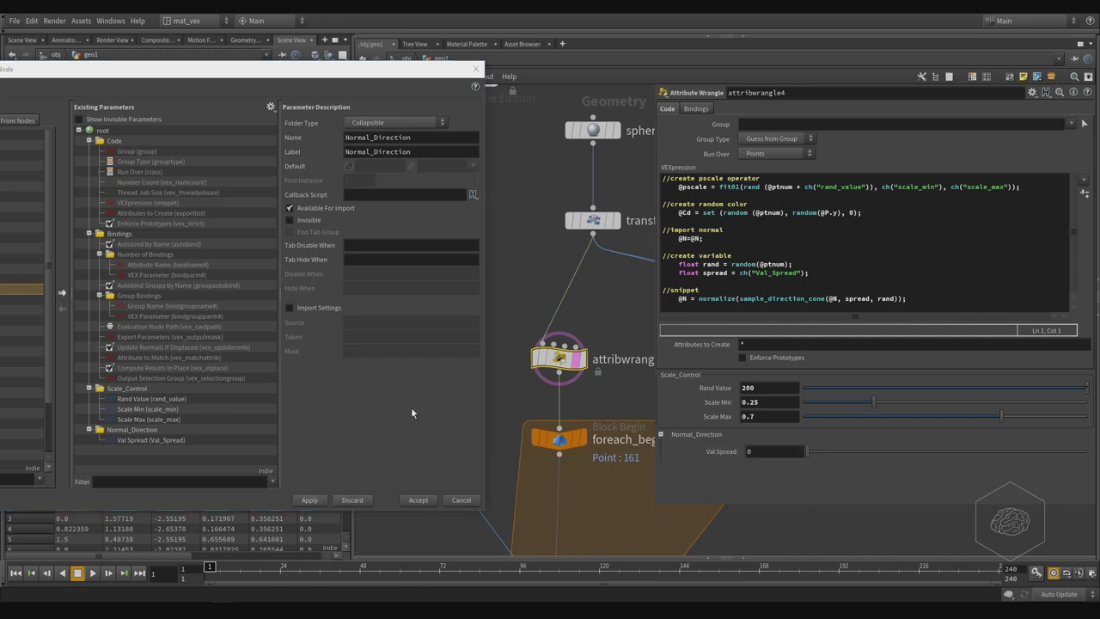
- Switch Normal_Direction back to a Simple folder, apply, and accept the parameter layout
left_click(383, 123)
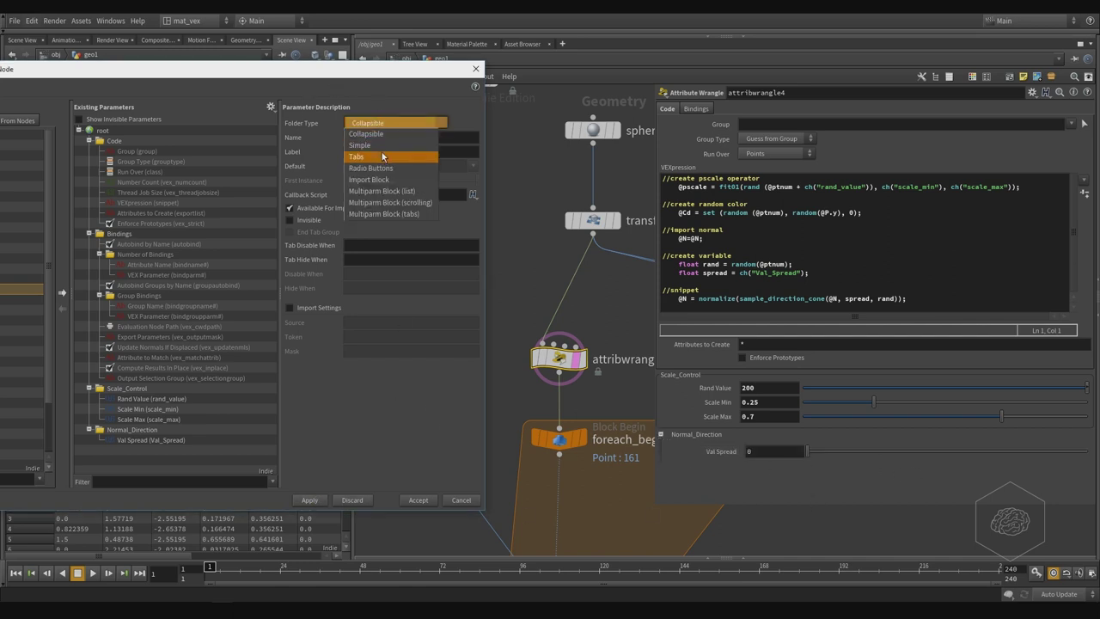
left_click(359, 146)
left_click(310, 501)
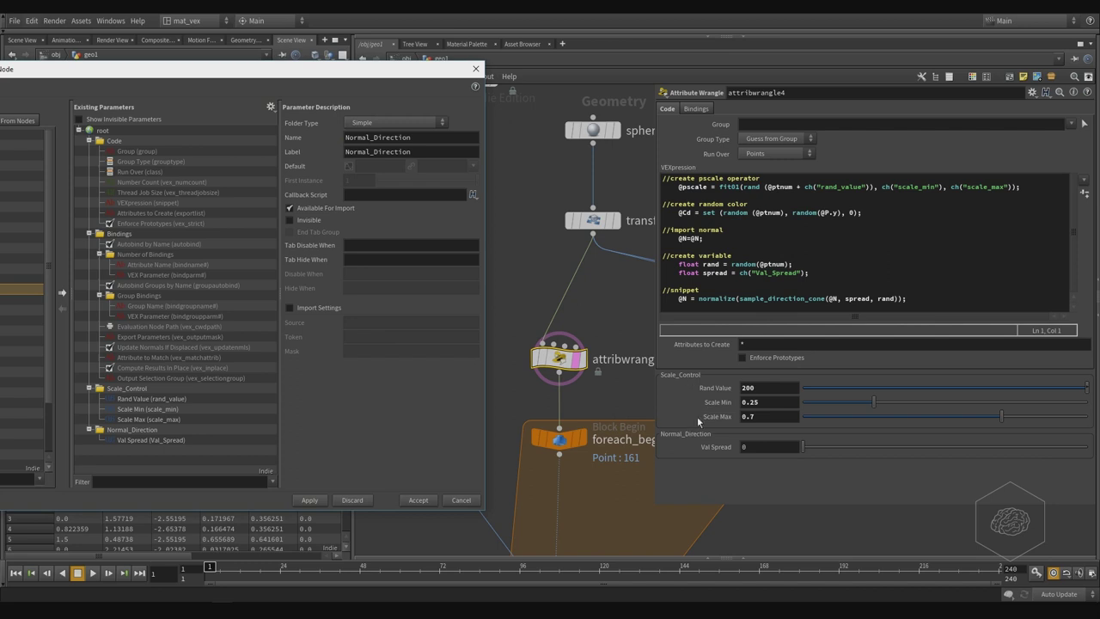
left_click(698, 109)
left_click(670, 109)
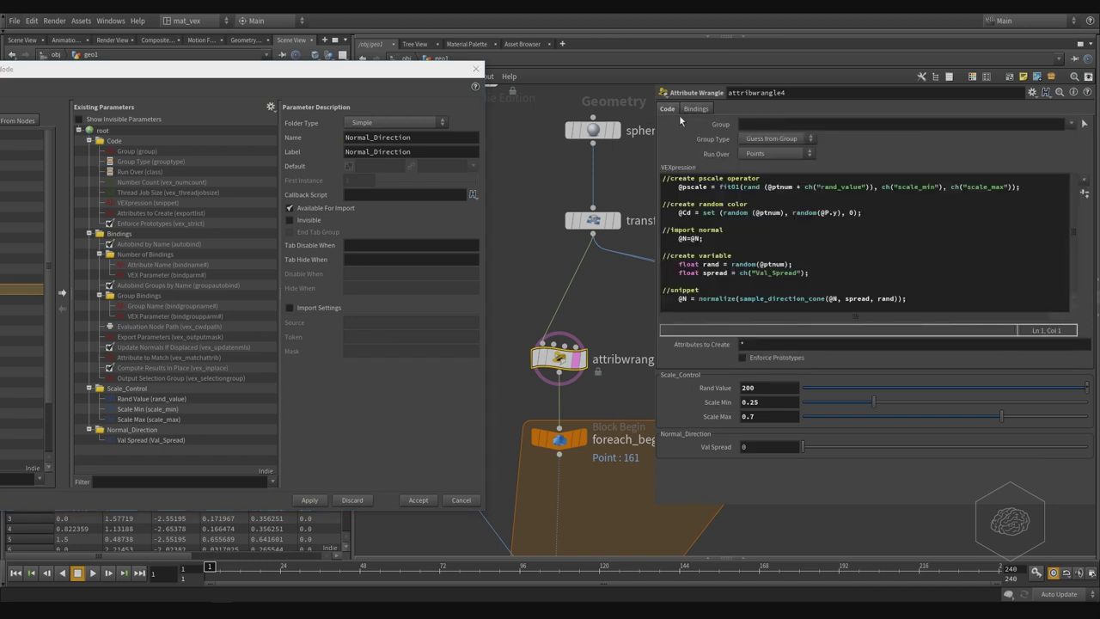
left_click(429, 503)
- Set the display flag on the normal4 node to show the final output in the viewport
scroll(585, 322, "down", 2)
scroll(516, 320, "down", 2)
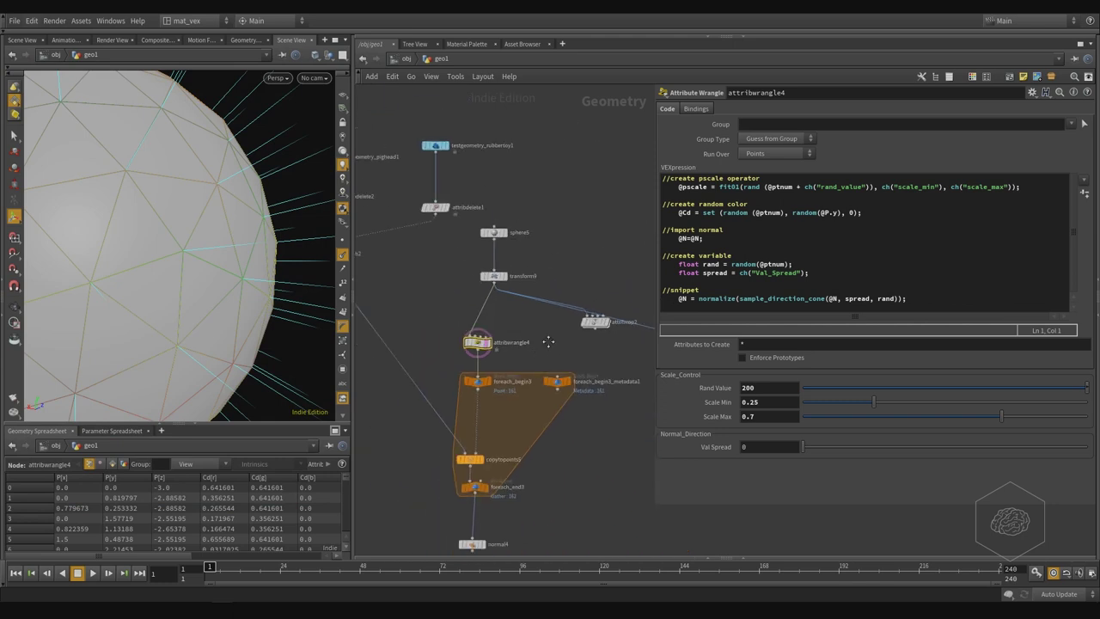
scroll(482, 325, "down", 1)
scroll(503, 332, "up", 1)
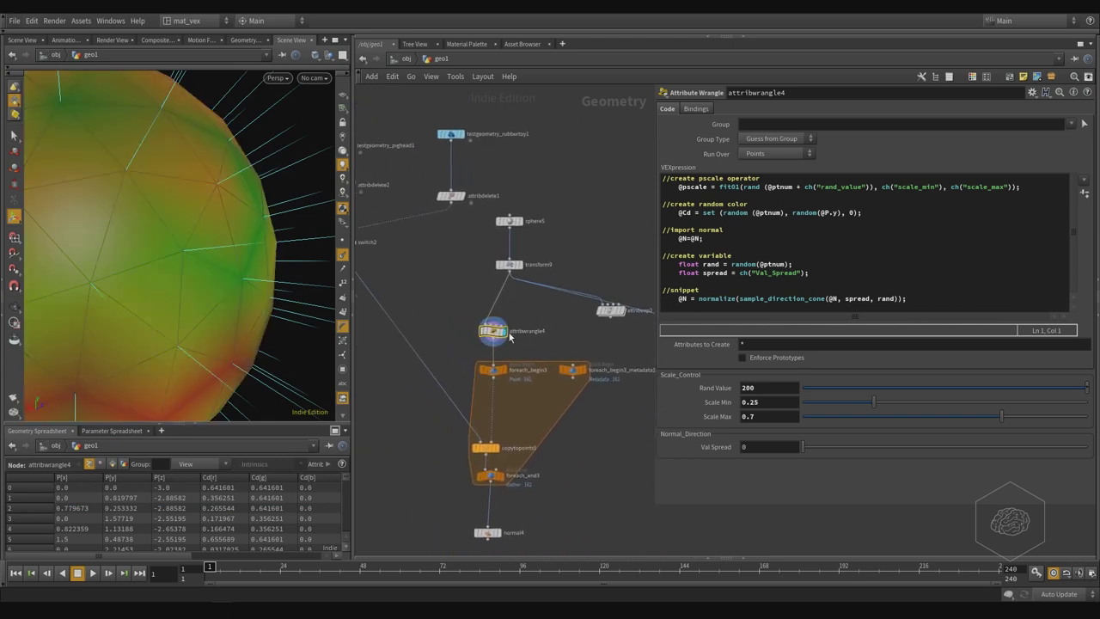
scroll(533, 340, "up", 2)
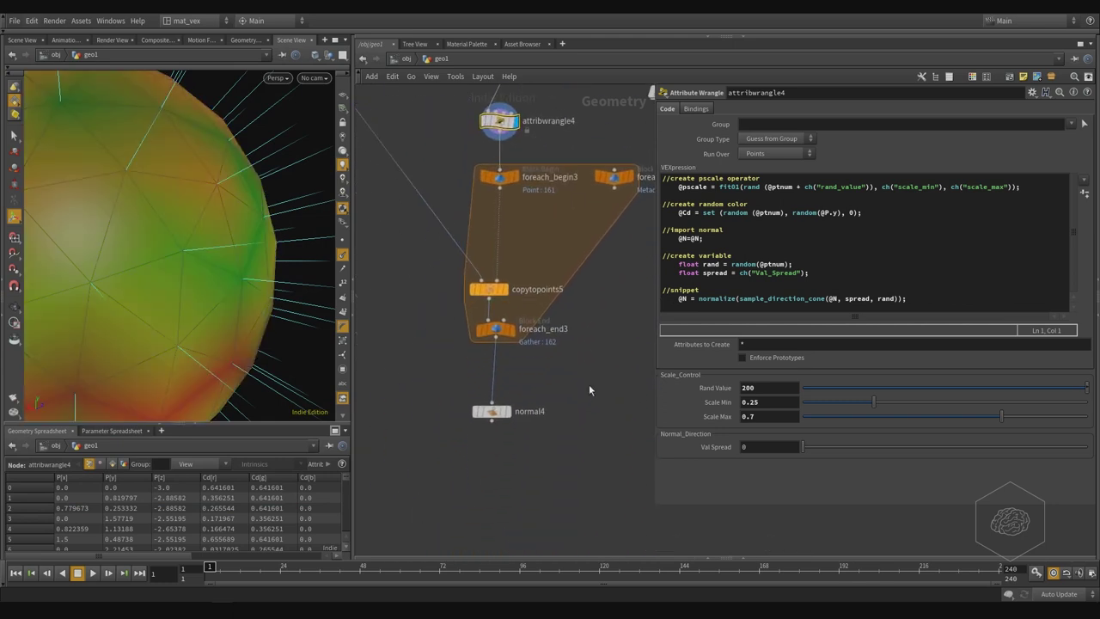
left_click(506, 419)
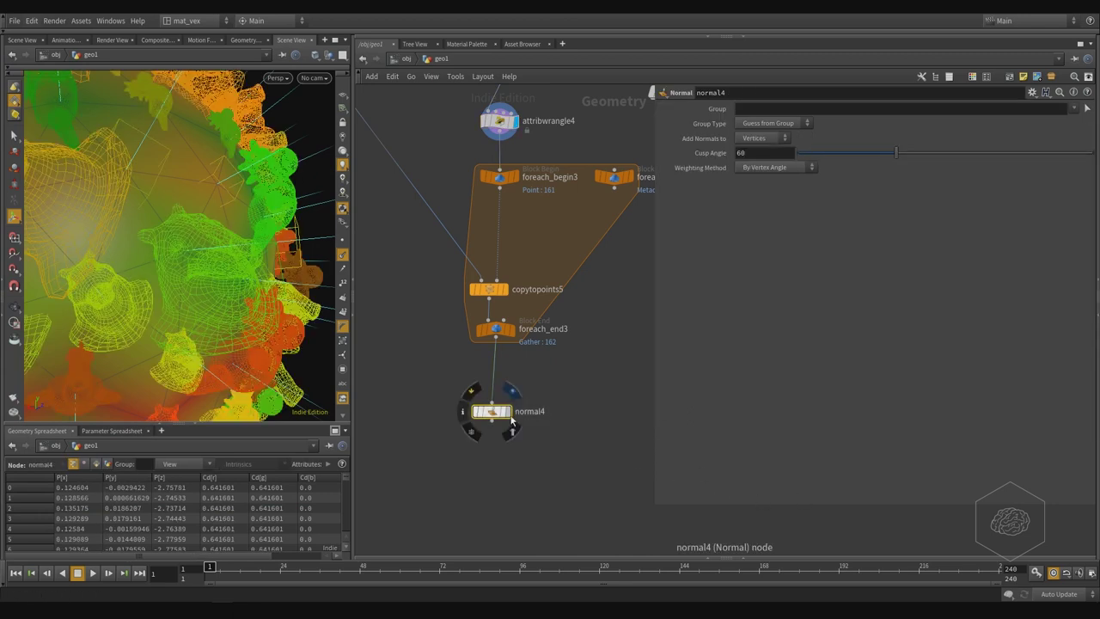
left_click(505, 411)
- Orbit the viewport around the sphere of coloured rubber toys and select attribwrangle4
middle_click_drag(495, 417, 516, 473)
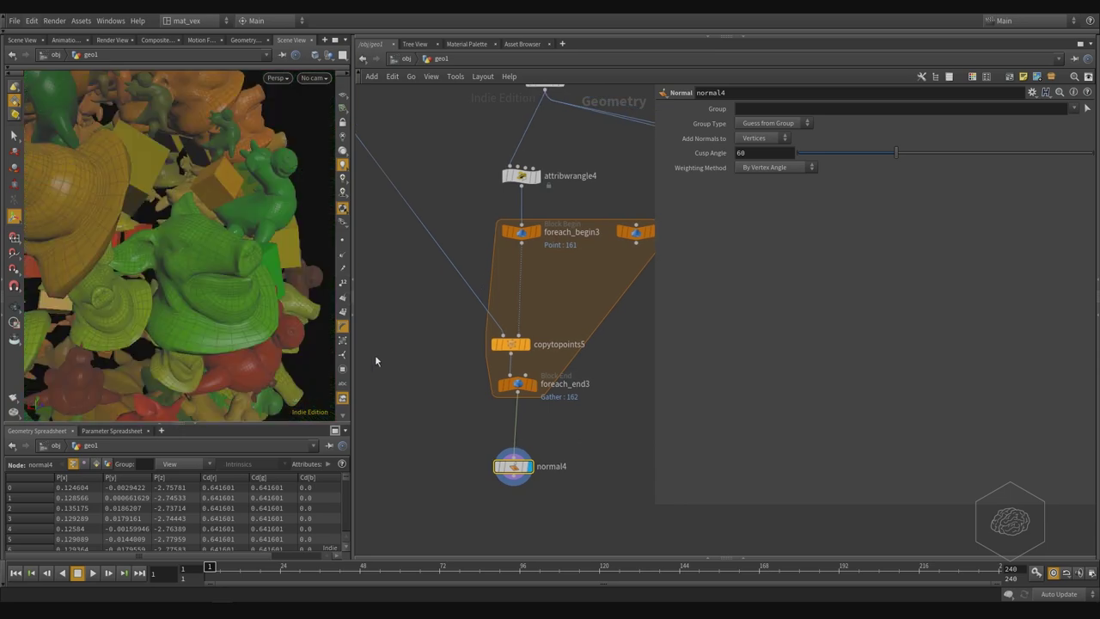
scroll(254, 185, "down", 4)
scroll(266, 177, "down", 4)
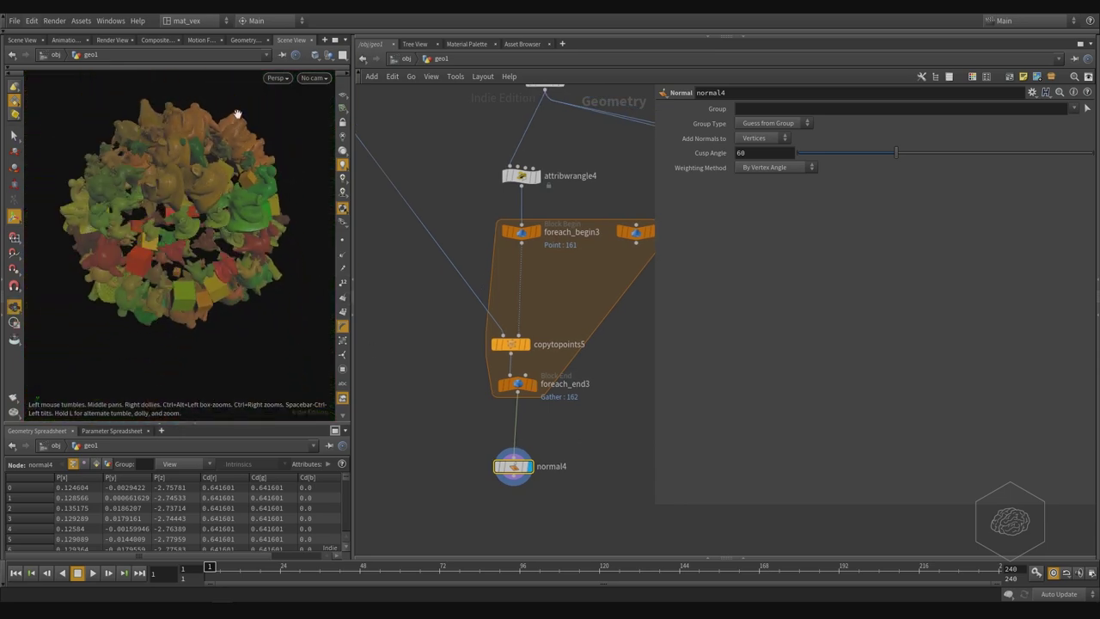
scroll(235, 115, "down", 2)
mouse_move(239, 324)
left_mouse_down()
mouse_move(292, 276)
mouse_move(304, 196)
mouse_move(258, 223)
left_mouse_up()
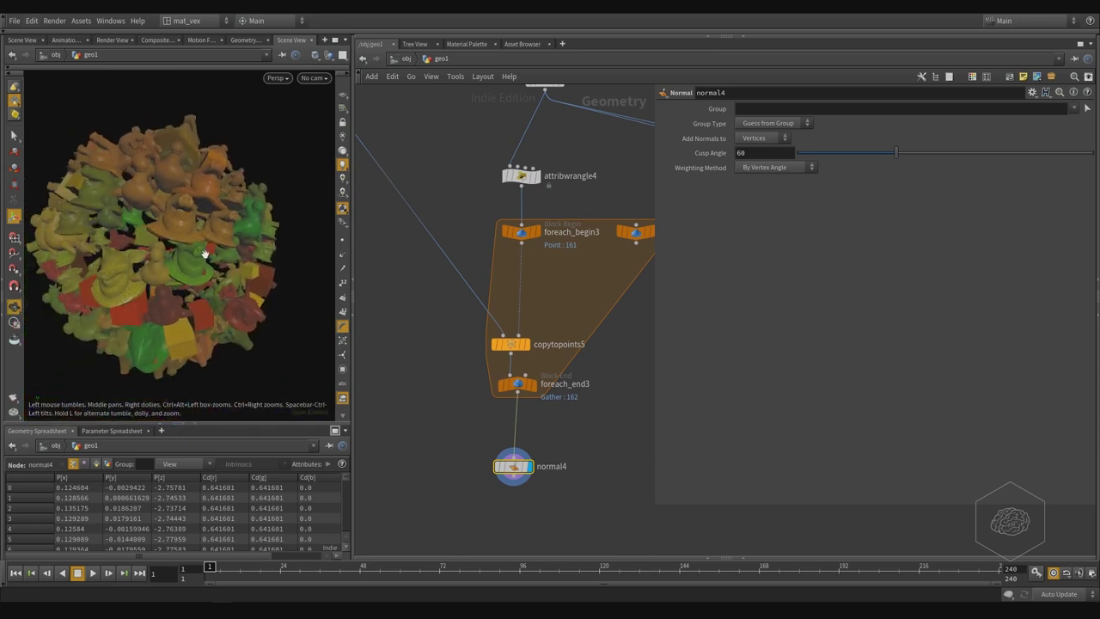
middle_click_drag(529, 172, 562, 306)
left_click(555, 310)
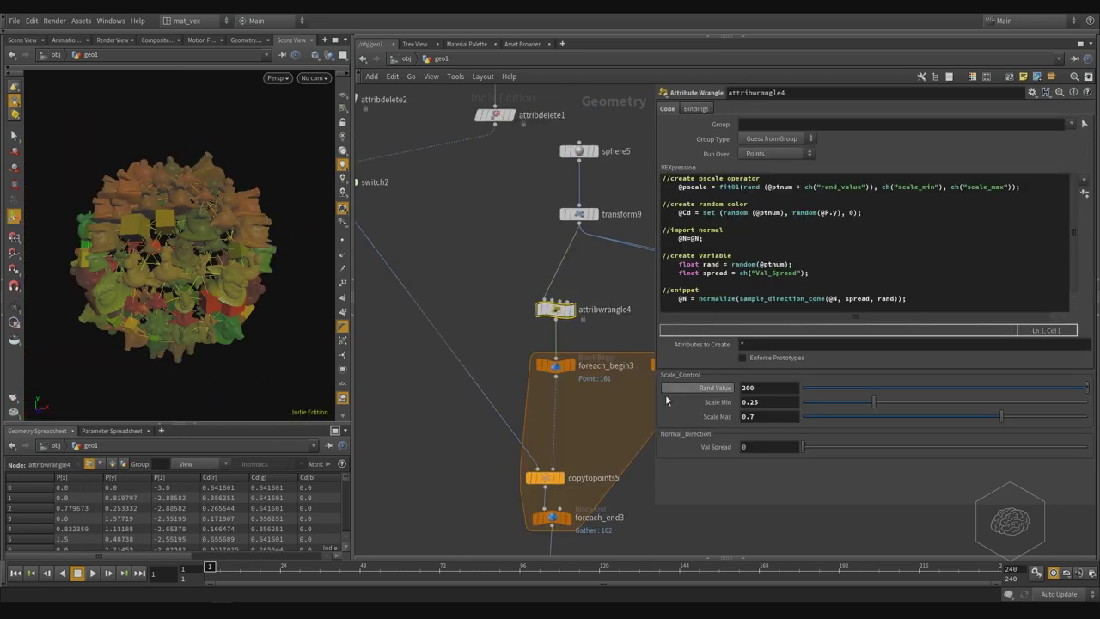
- Enter 0.75 for attribwrangle4's Val Spread and orbit to inspect the randomly tilted toys
left_click(770, 449)
type("5")
type("5")
key("Return")
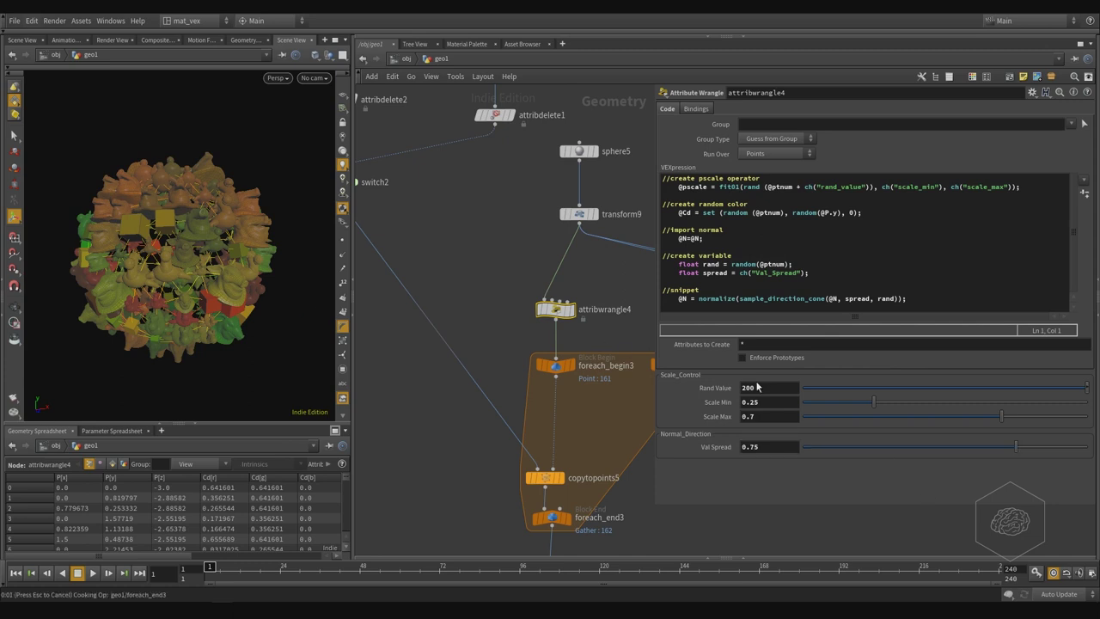
mouse_move(236, 258)
left_mouse_down()
mouse_move(209, 204)
mouse_move(242, 169)
mouse_move(184, 246)
mouse_move(223, 241)
left_mouse_up()
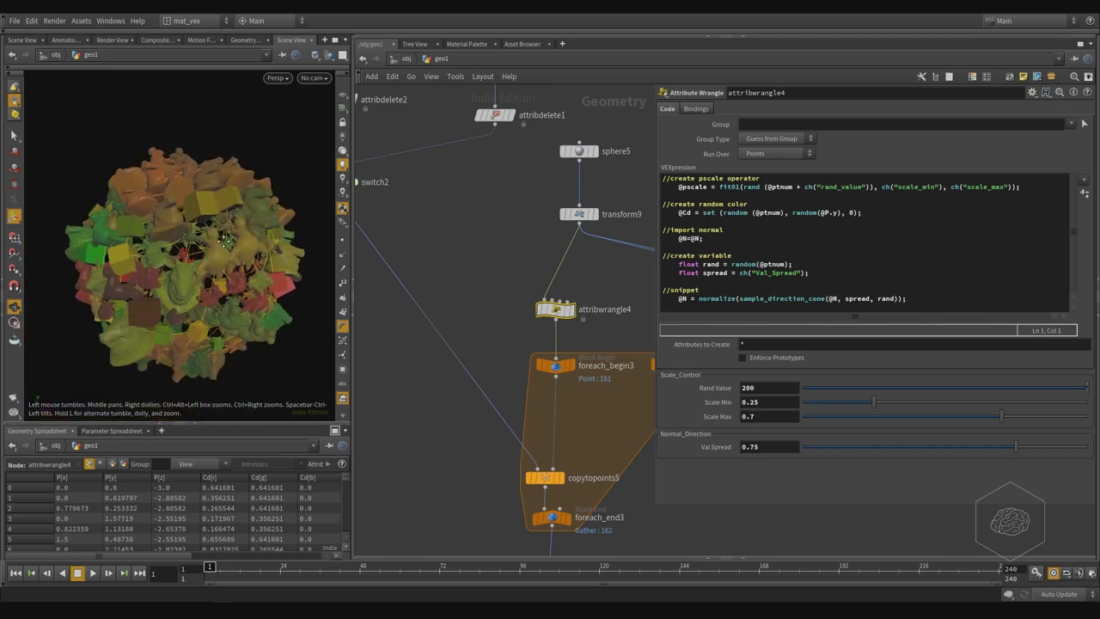